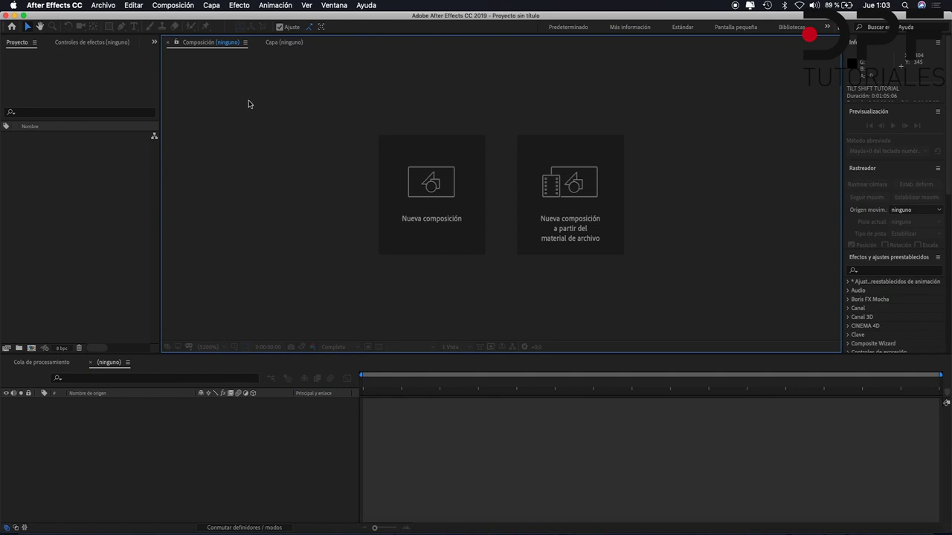
- Import TILT SHIFT TUTORIAL.mov via Archivo > Importar and drag it onto New Composition
click(103, 5)
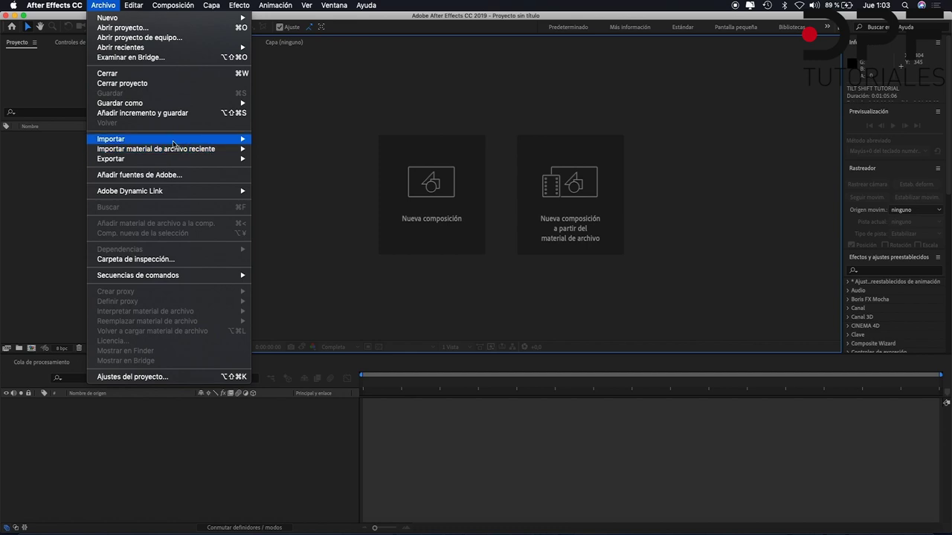
mouse_move(173, 144)
click(271, 139)
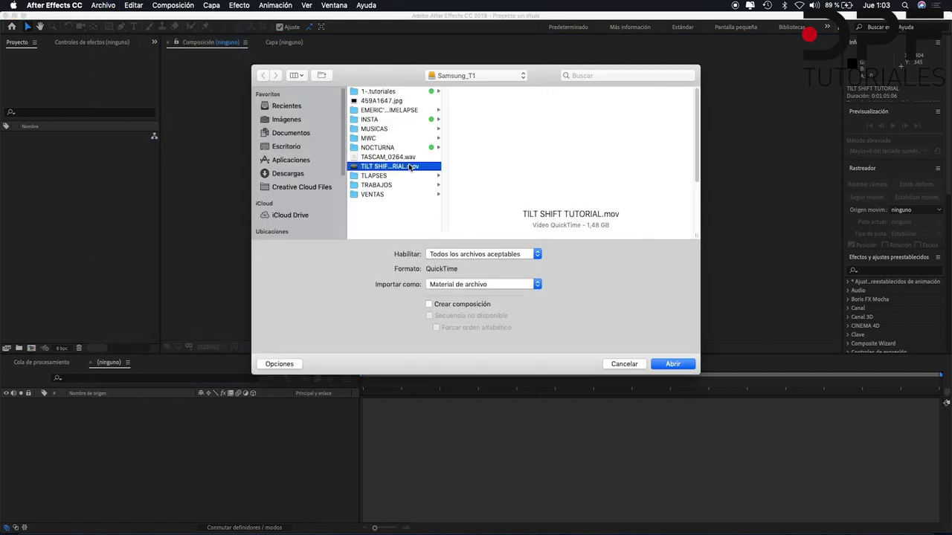
click(675, 365)
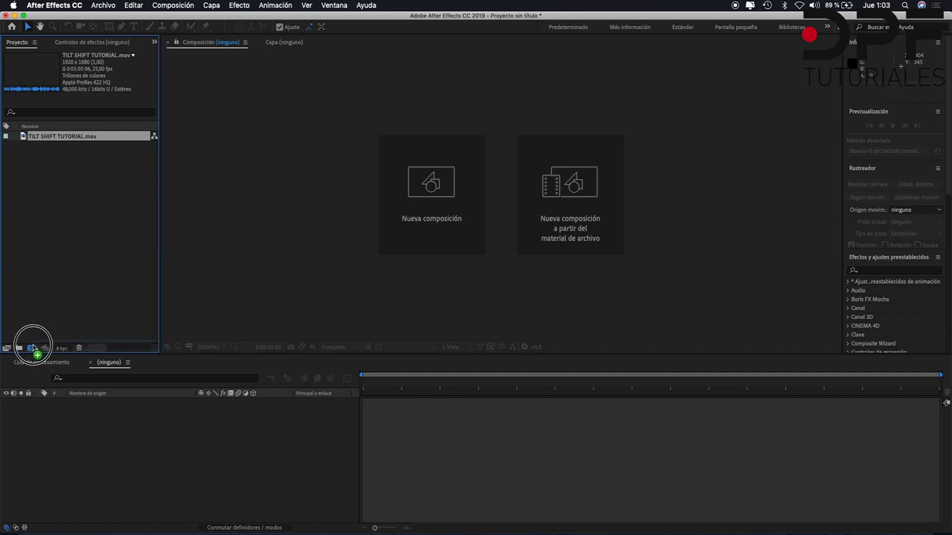
drag(34, 347, 32, 348)
- Set the viewer zoom to 50% and rename the TILT SHIFT TUTORIAL composition to CLIP ACELERADO
key(comma)
key(comma)
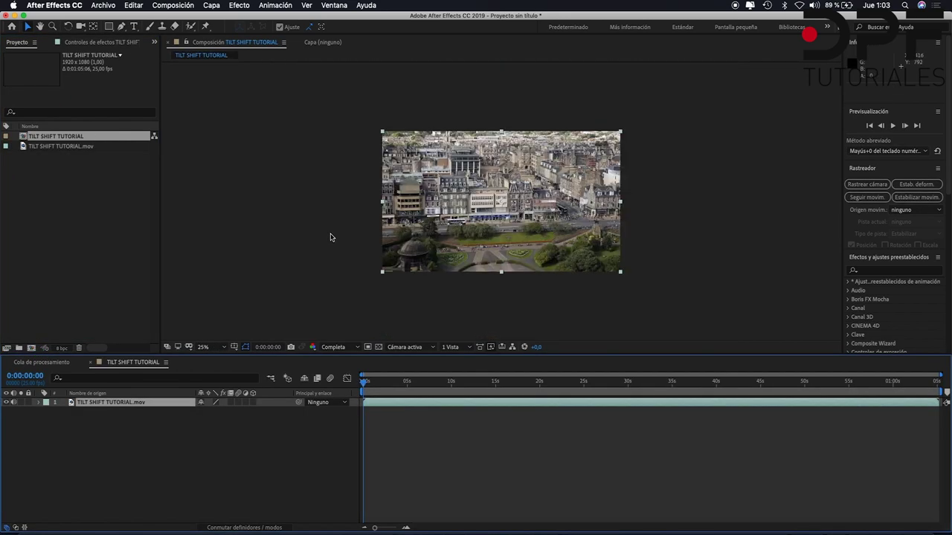
key(period)
key(period)
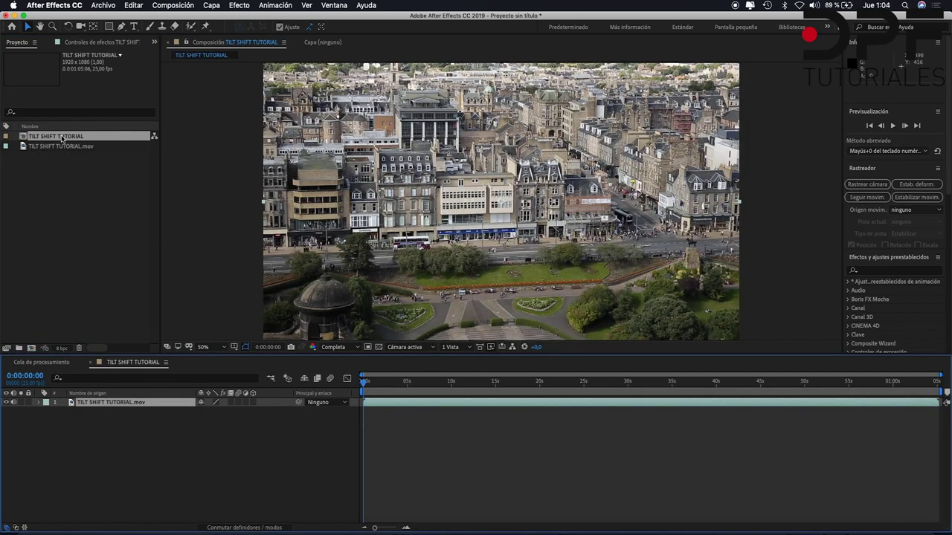
click(62, 138)
key(Return)
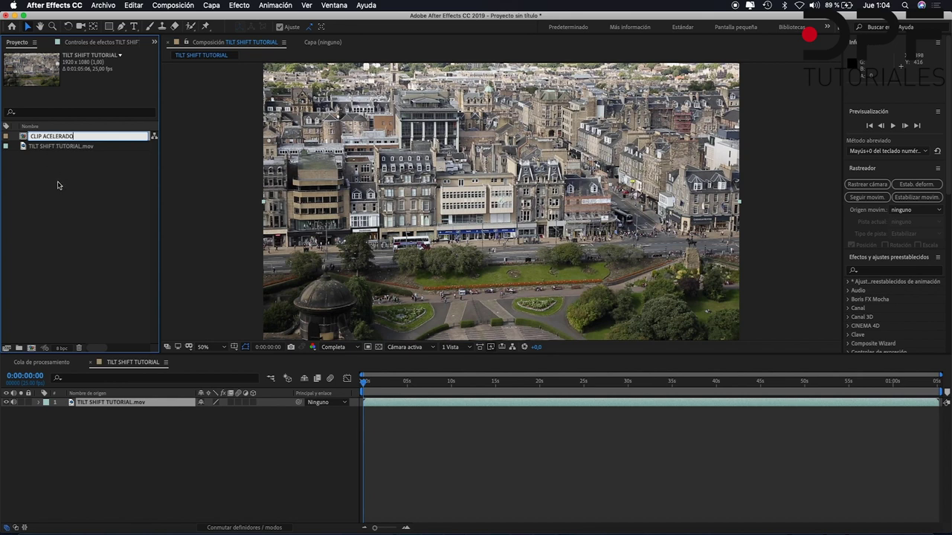
click(58, 185)
click(149, 402)
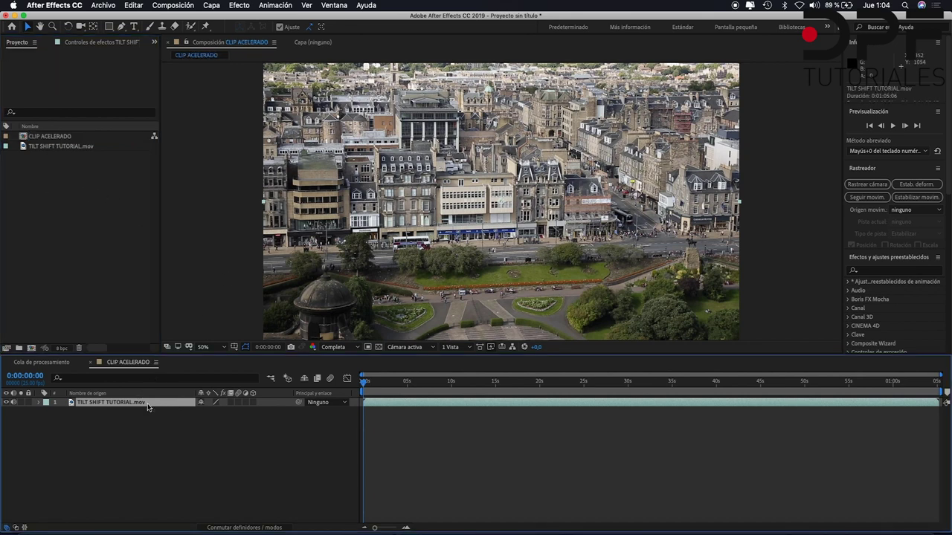
- Time-stretch the footage layer to a new duration of 0:00:10:00
right_click(390, 405)
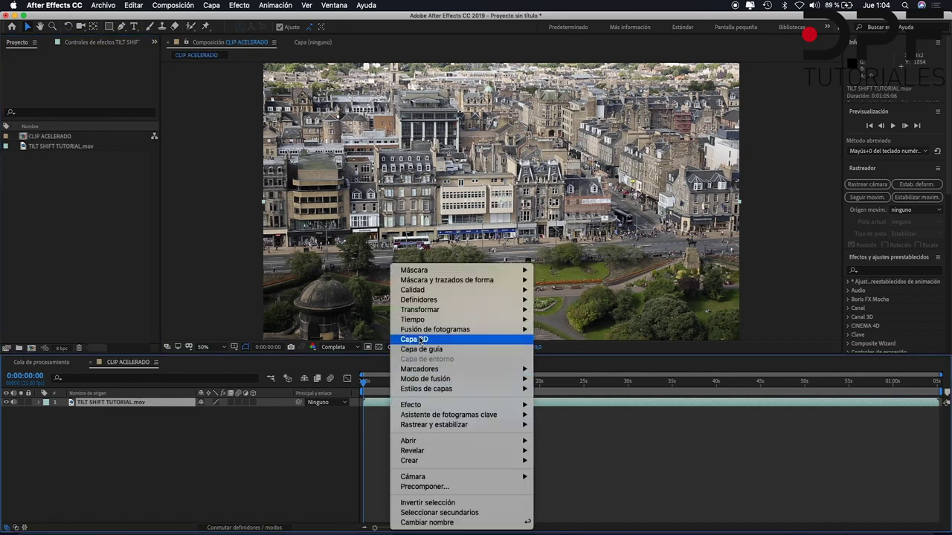
mouse_move(497, 325)
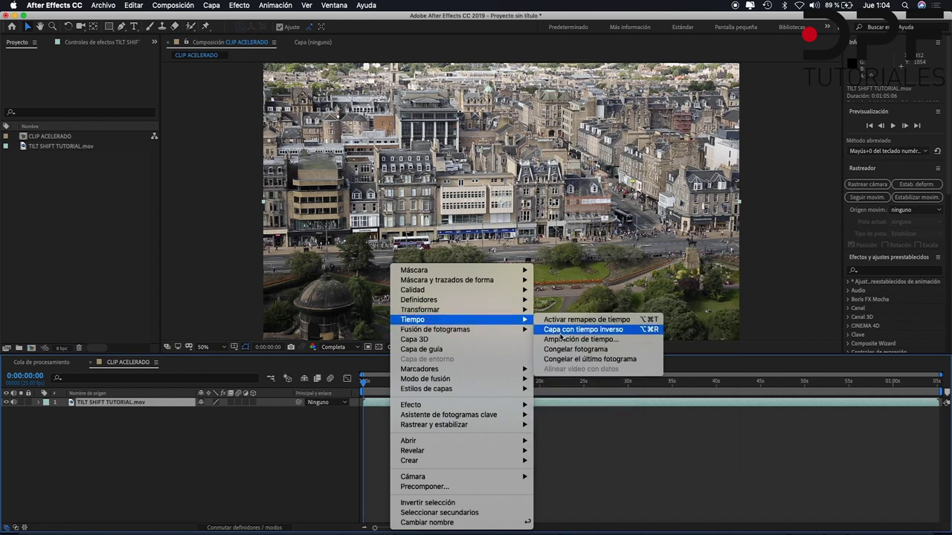
click(559, 338)
text(0:00:10:00)
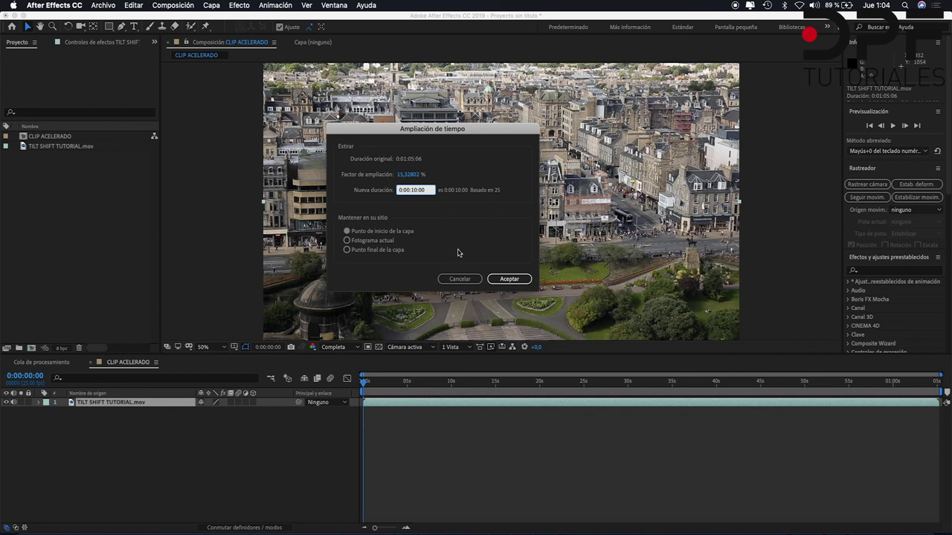
click(510, 281)
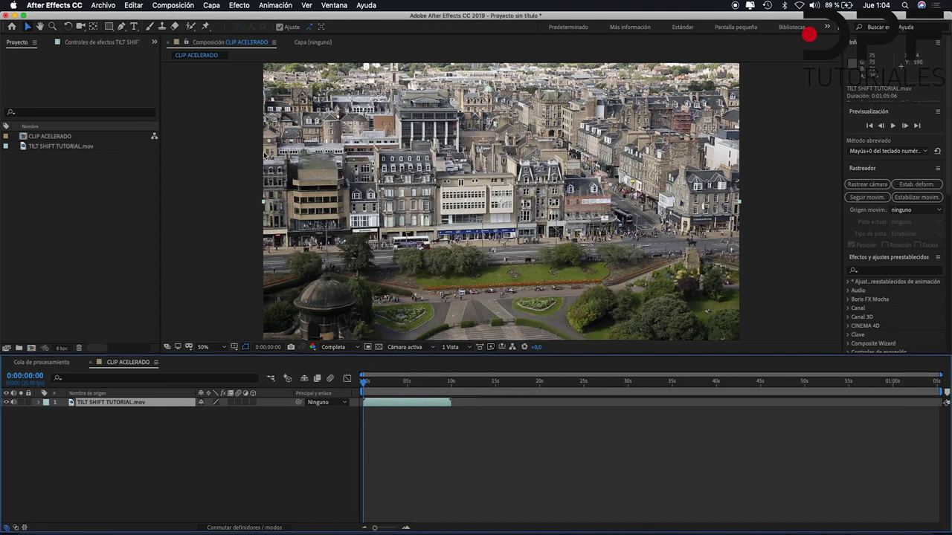
- Set the CLIP ACELERADO composition duration to 10 seconds in Composition Settings
click(175, 6)
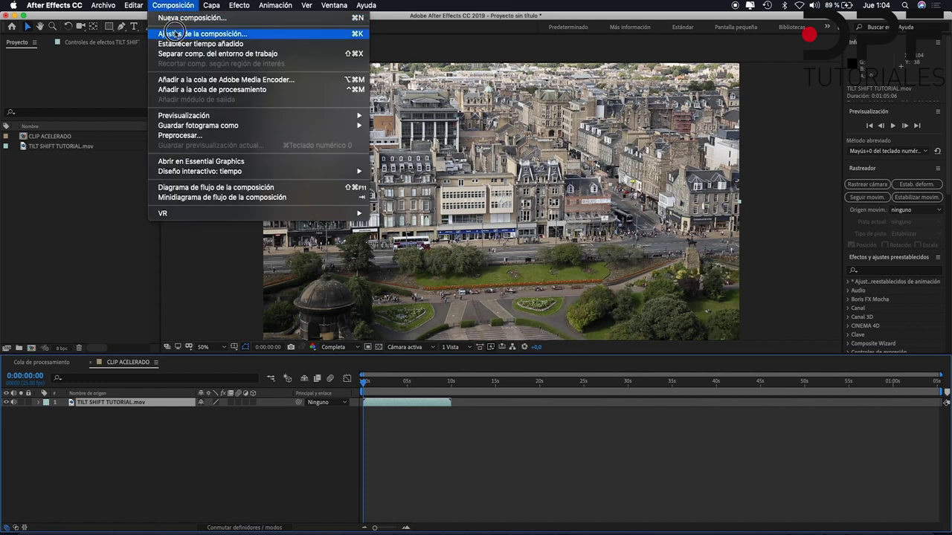
click(176, 33)
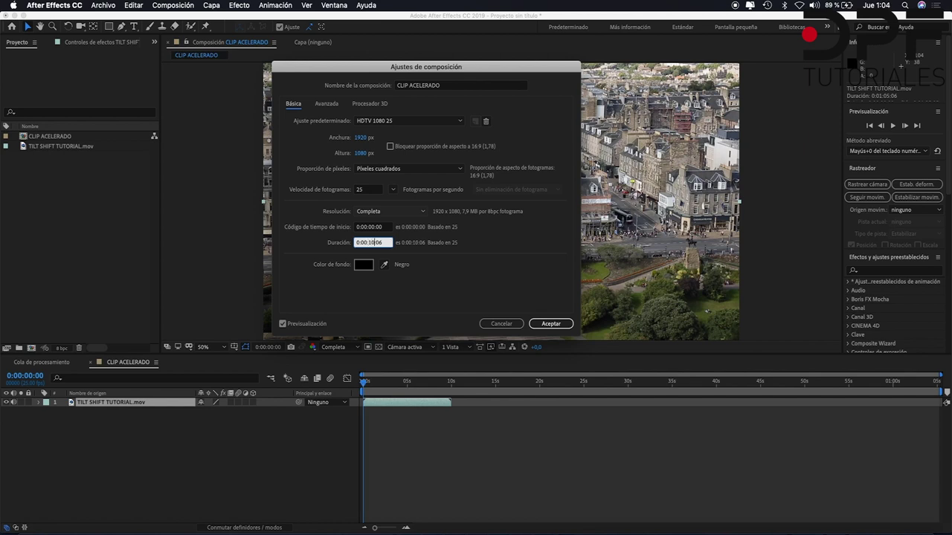
text(0:00:10:00)
key(Return)
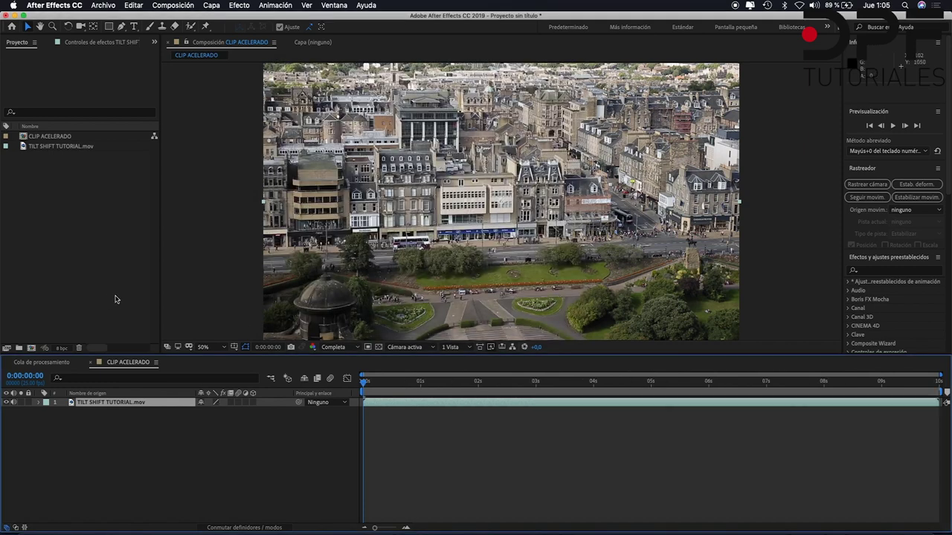
- Nest CLIP ACELERADO in a new composition named CLIP FINAL
drag(22, 142, 33, 349)
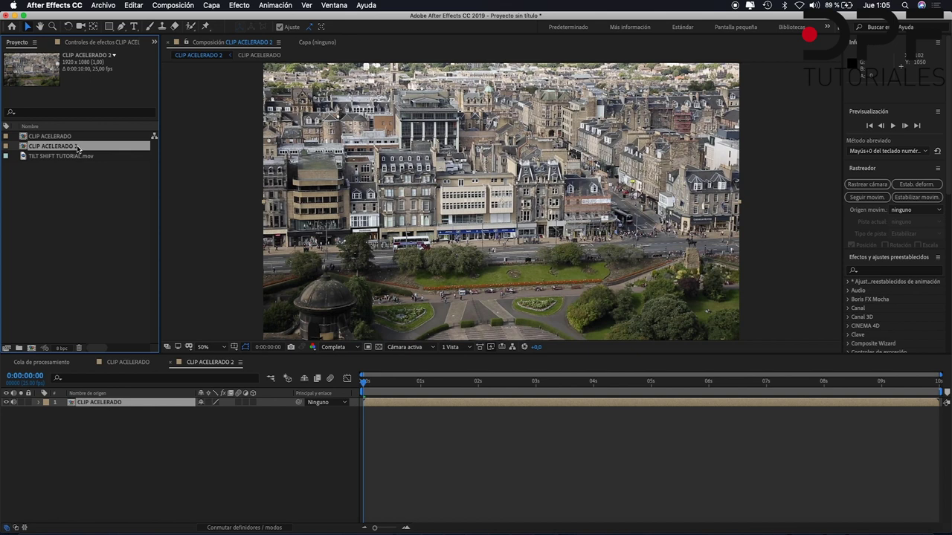
key(Return)
text(CLIP FINAL)
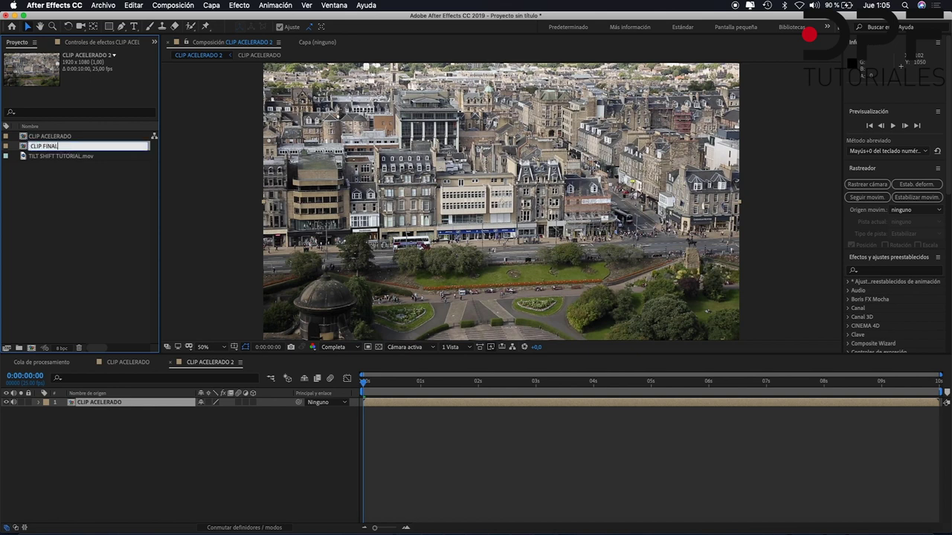
key(Return)
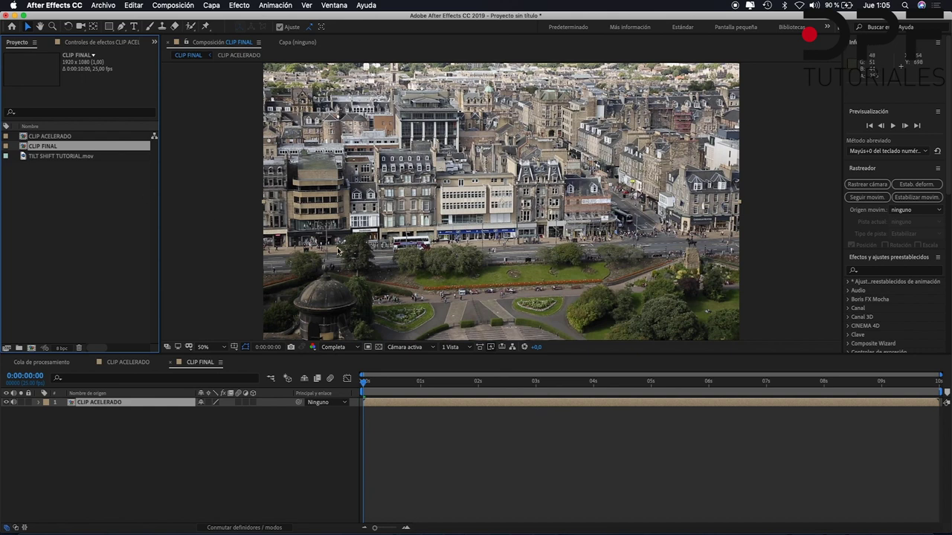
- Apply Tiempo de posterización at 10 fps to CLIP ACELERADO and preview the choppier playback
click(874, 272)
text(TI)
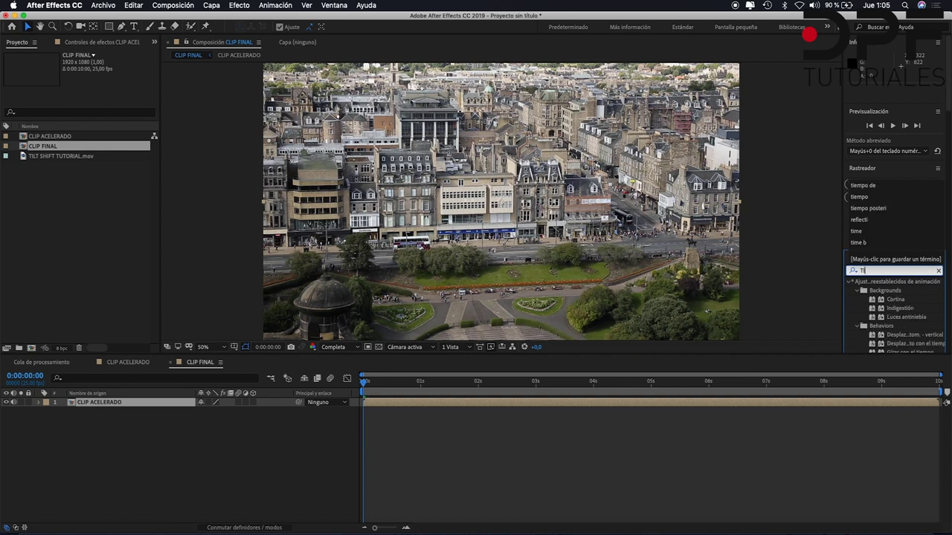
text(EMPO DE)
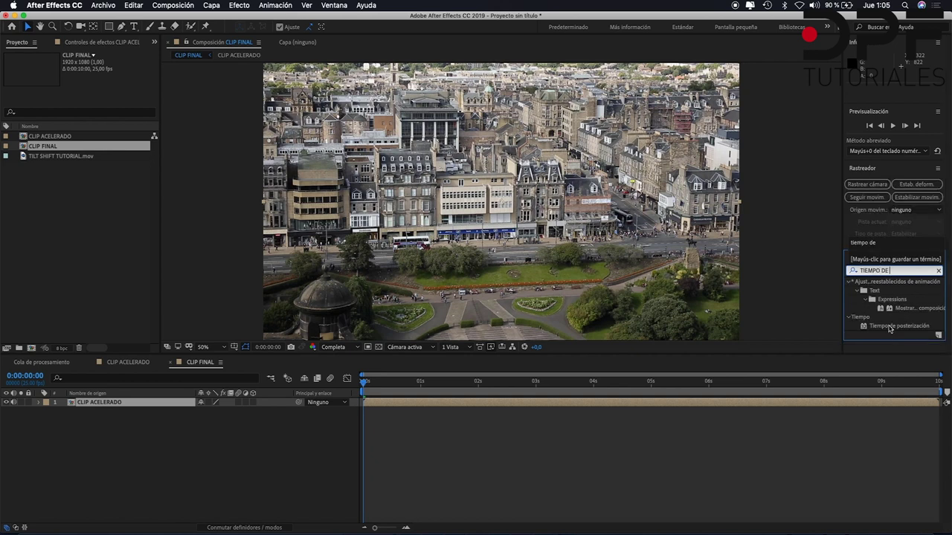
drag(896, 325, 542, 315)
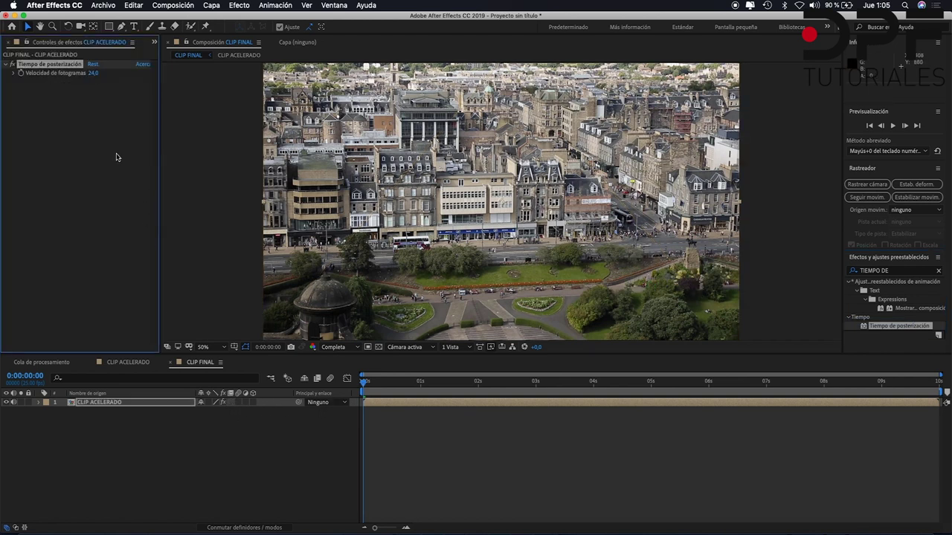
click(96, 73)
text(10)
key(Return)
key(space)
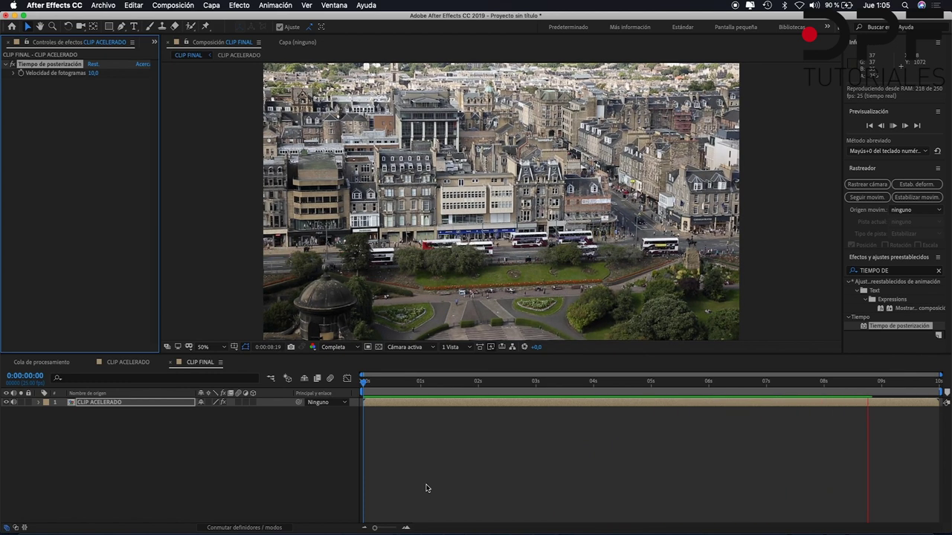
click(155, 404)
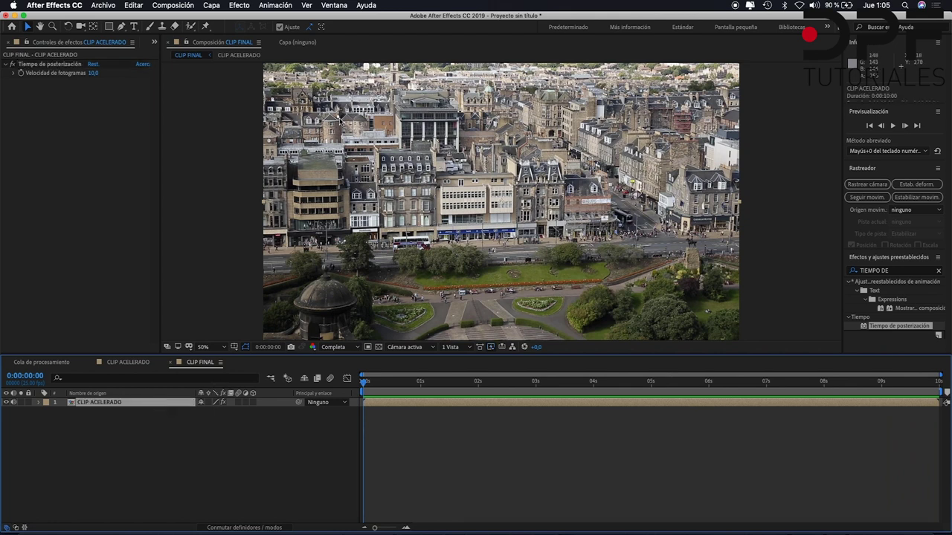
- Add a new adjustment layer to CLIP FINAL
click(211, 5)
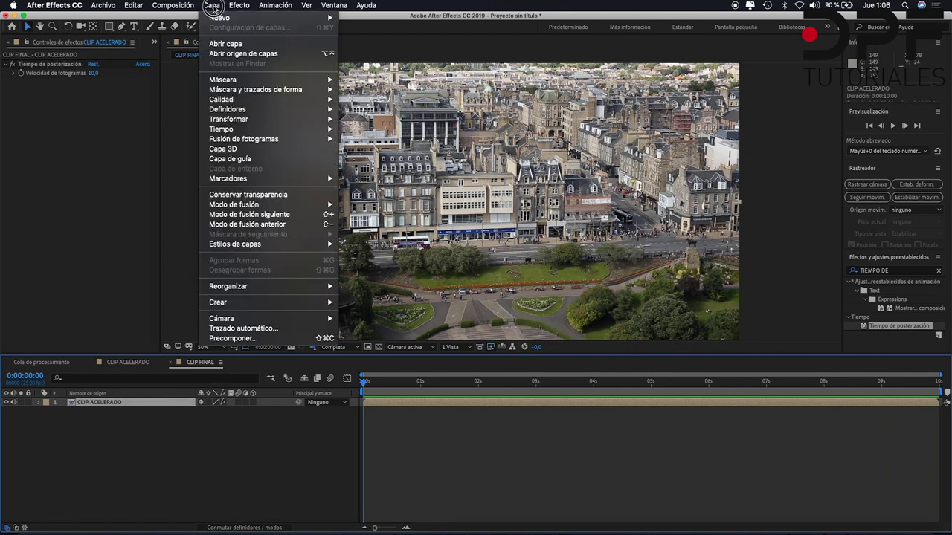
mouse_move(332, 18)
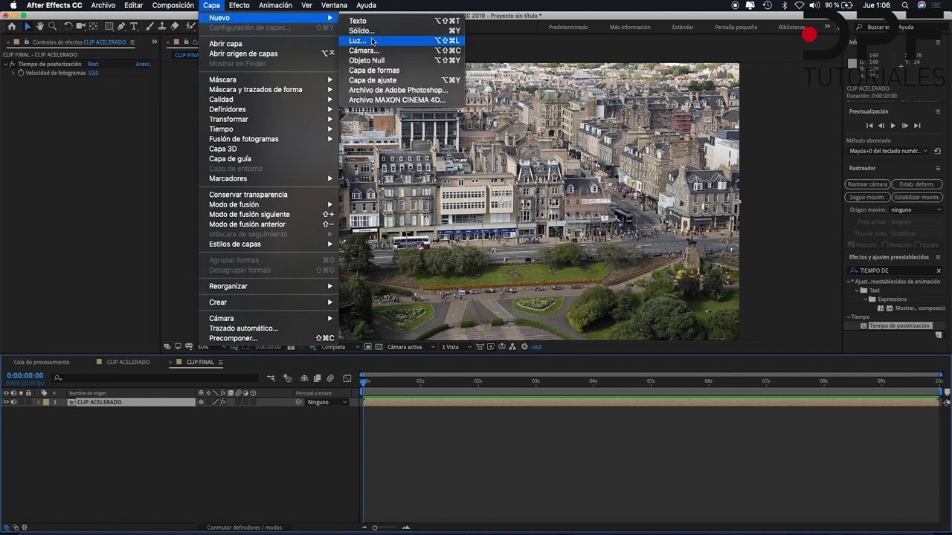
click(383, 80)
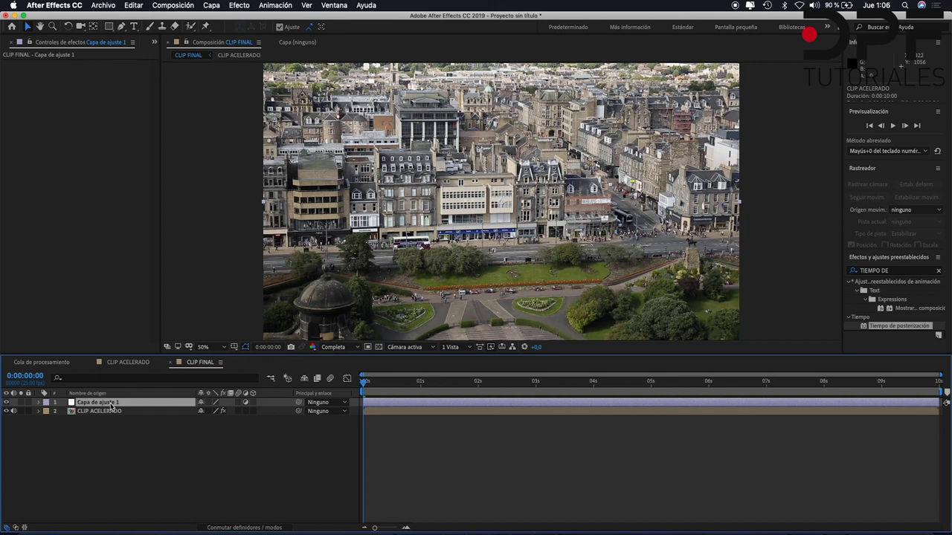
- Search 'desenfoque de le' and apply Desenfoque de lente de cámara to Capa de ajuste 1
click(938, 271)
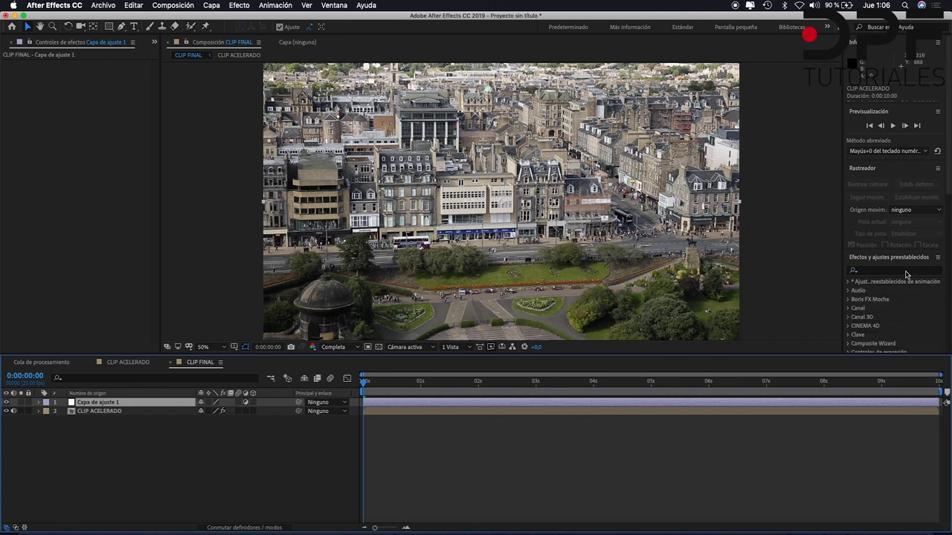
drag(878, 253, 876, 191)
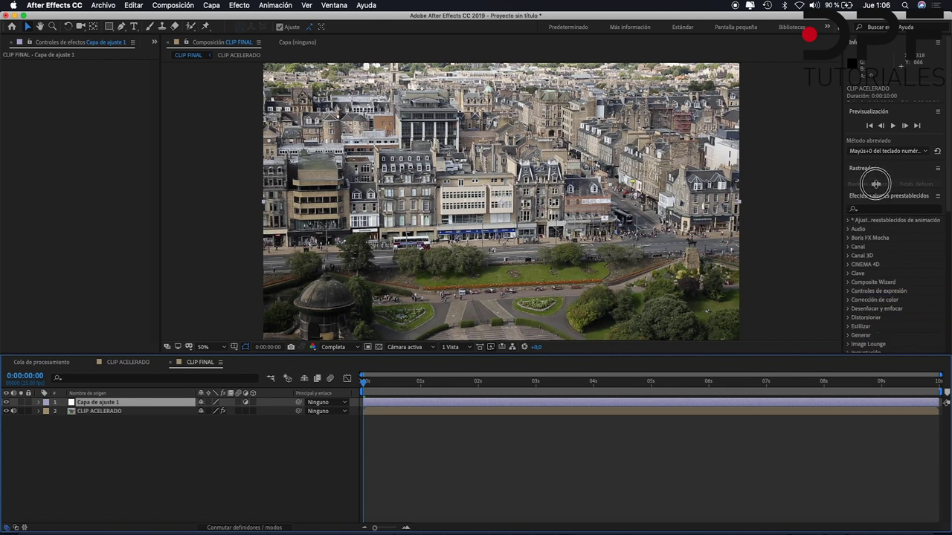
click(873, 210)
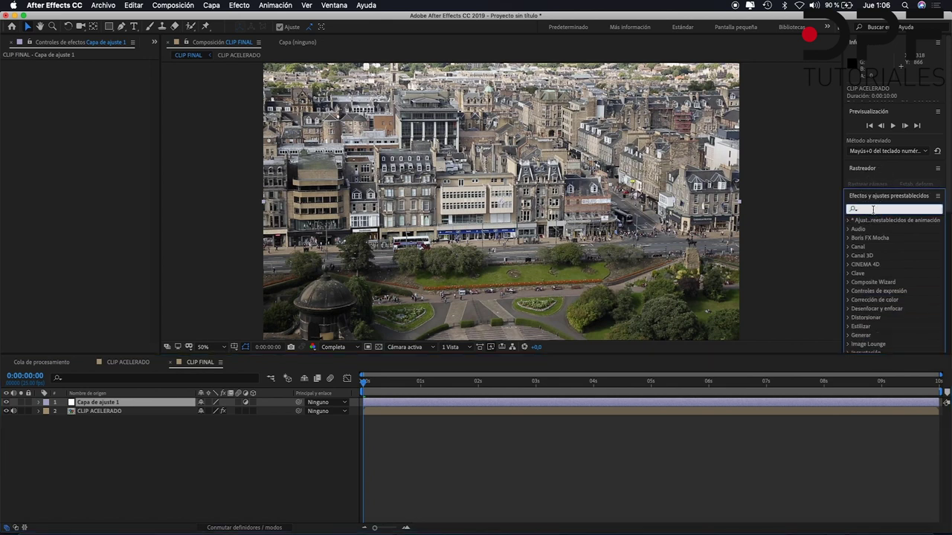
text(desenfoque )
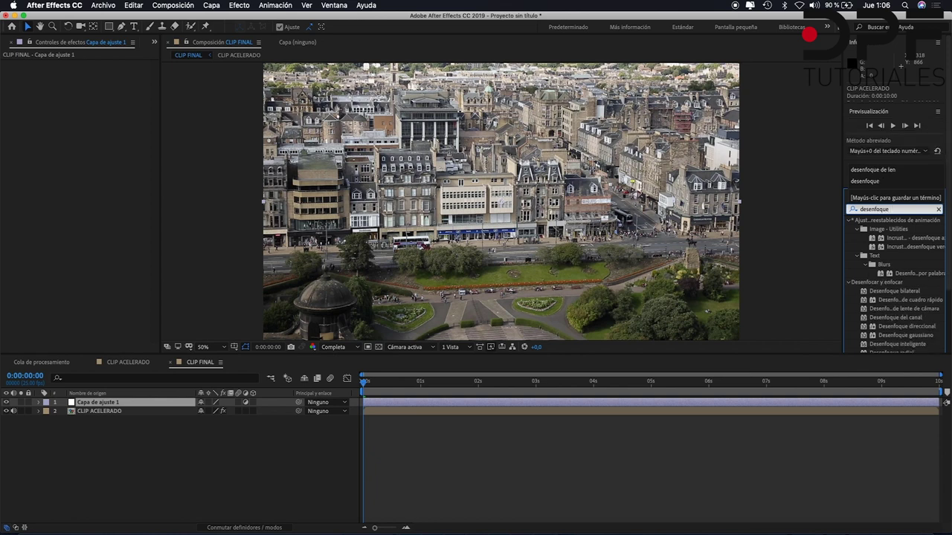
text(de le)
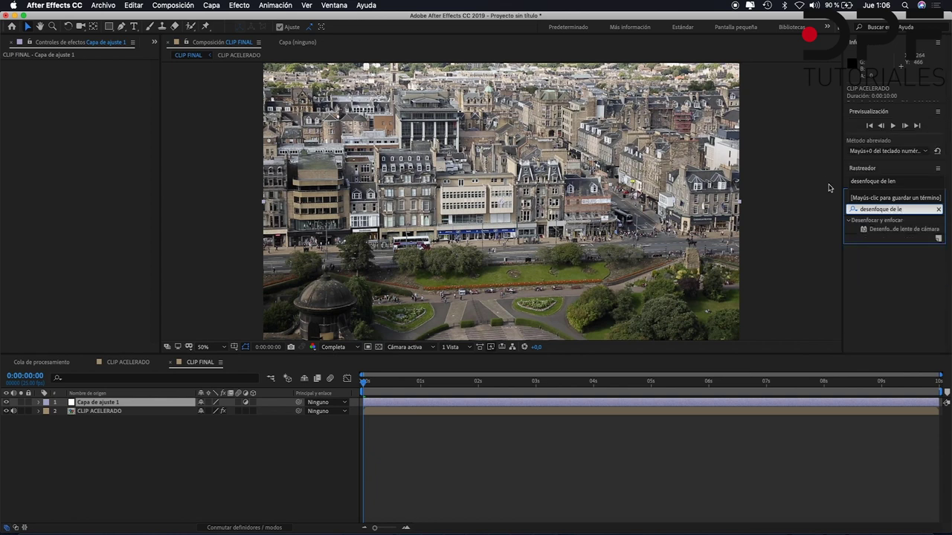
drag(875, 231, 497, 237)
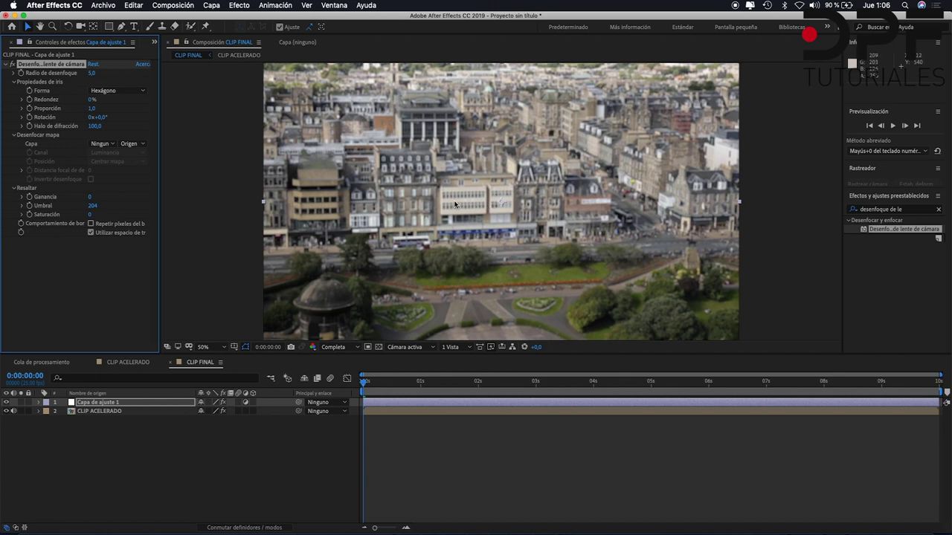
click(212, 5)
- Create a white solid named MASCARA DESENFOQUE and select its layer
mouse_move(279, 20)
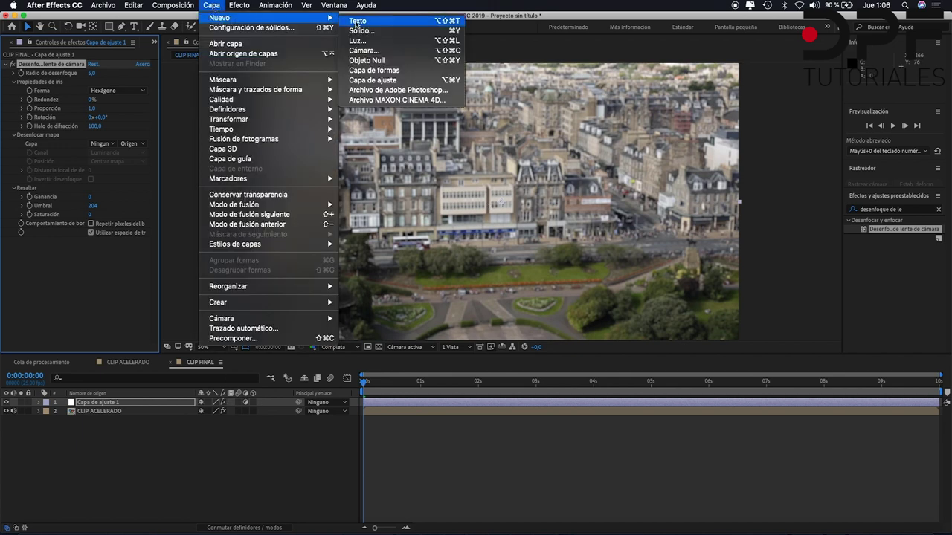
click(357, 32)
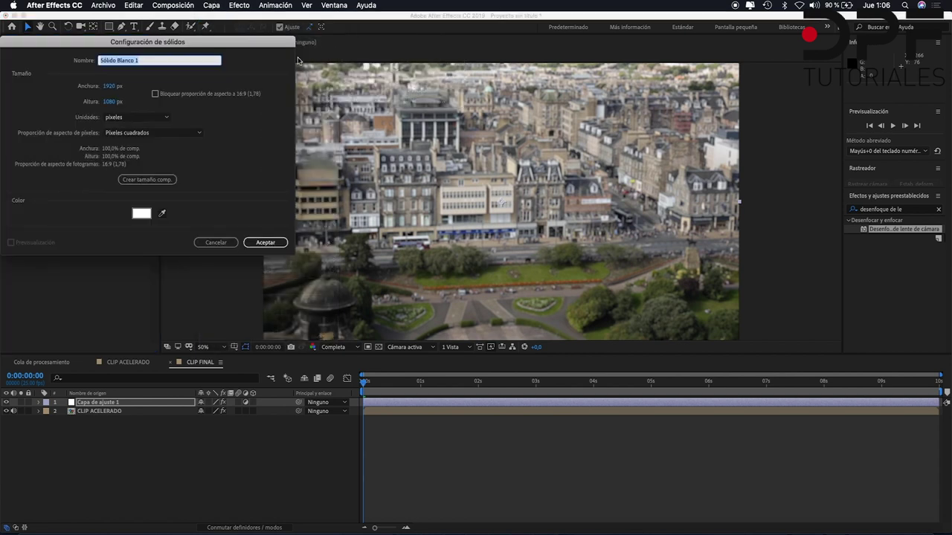
text(MASCARA DESENFOQUE)
click(266, 242)
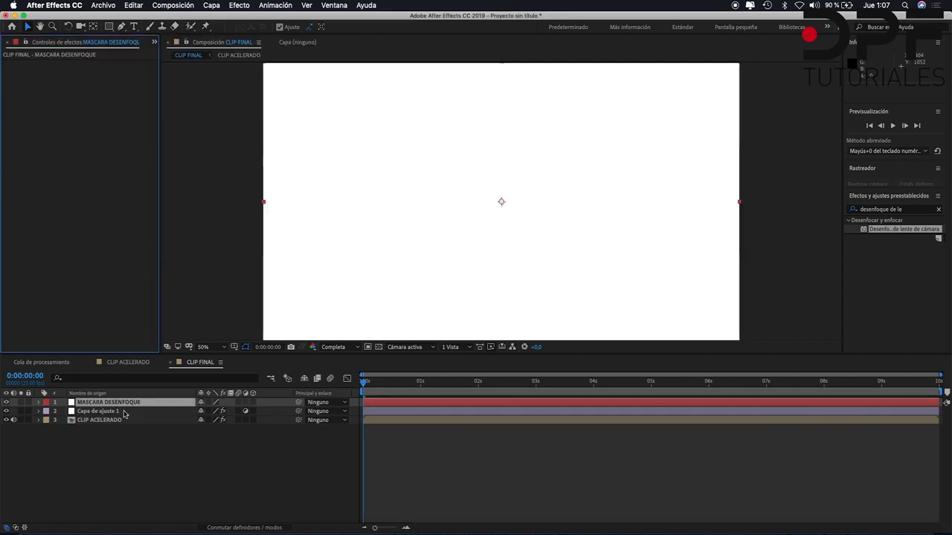
click(126, 405)
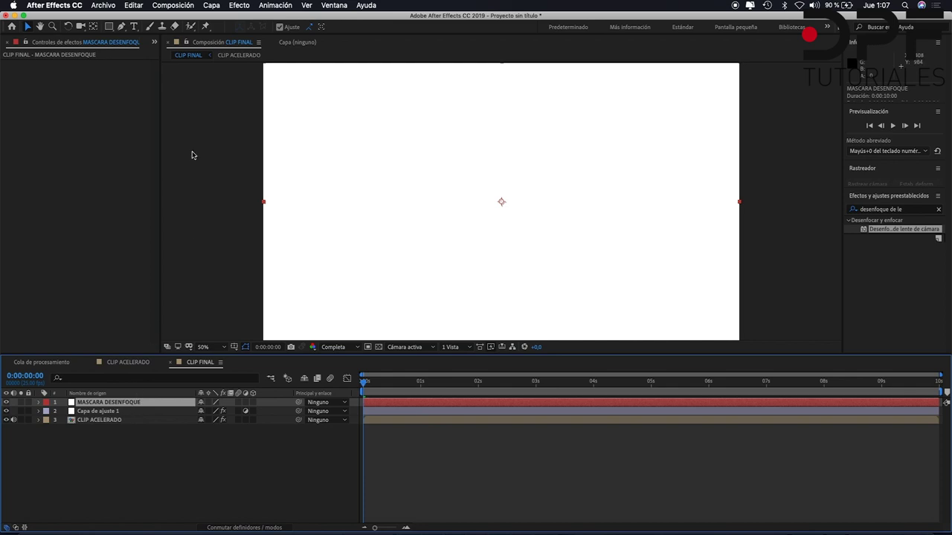
- Draw a rectangle mask across the middle of the solid, feather it 188 px and invert it
key(q)
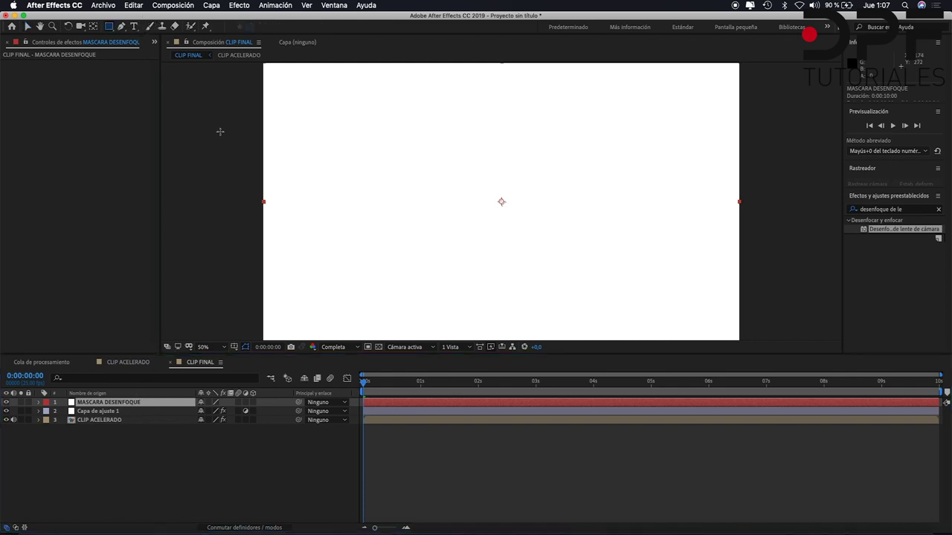
drag(216, 126, 462, 288)
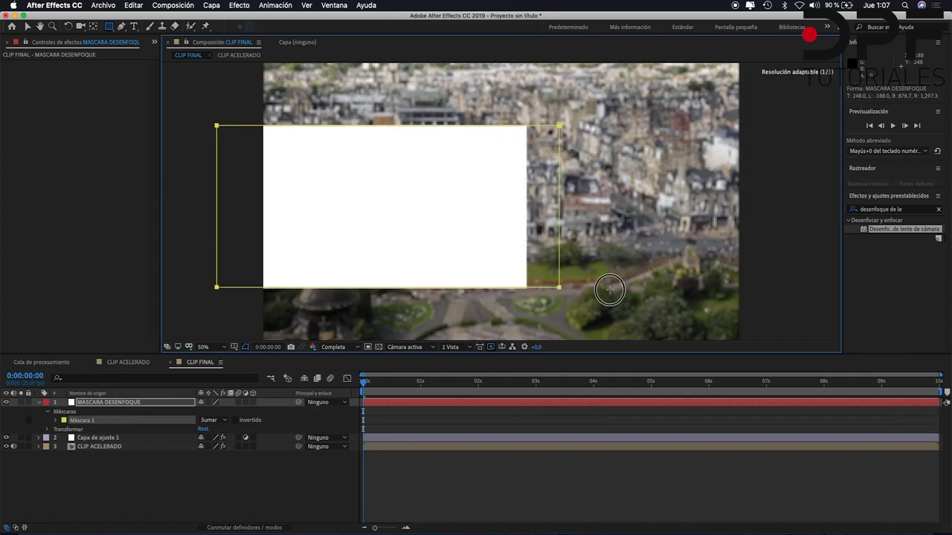
drag(462, 288, 789, 293)
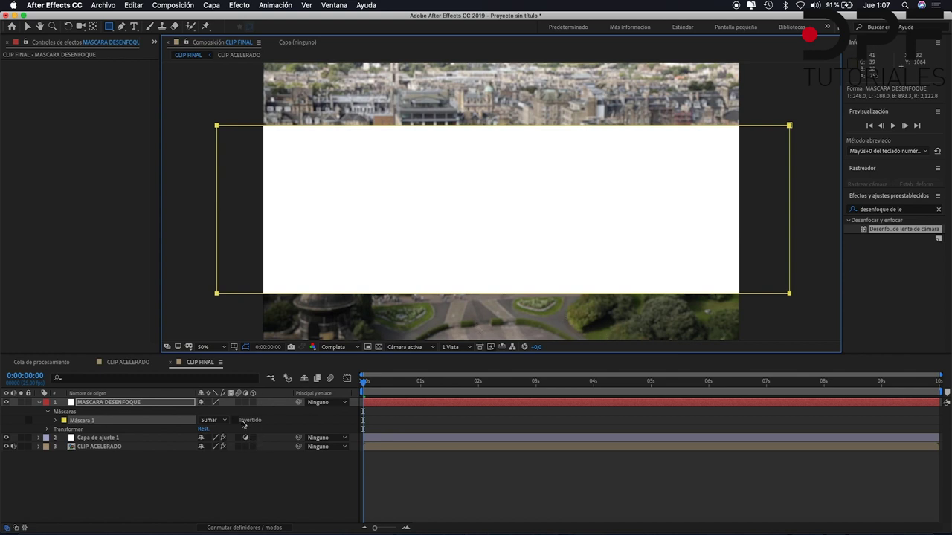
click(55, 420)
drag(211, 438, 309, 444)
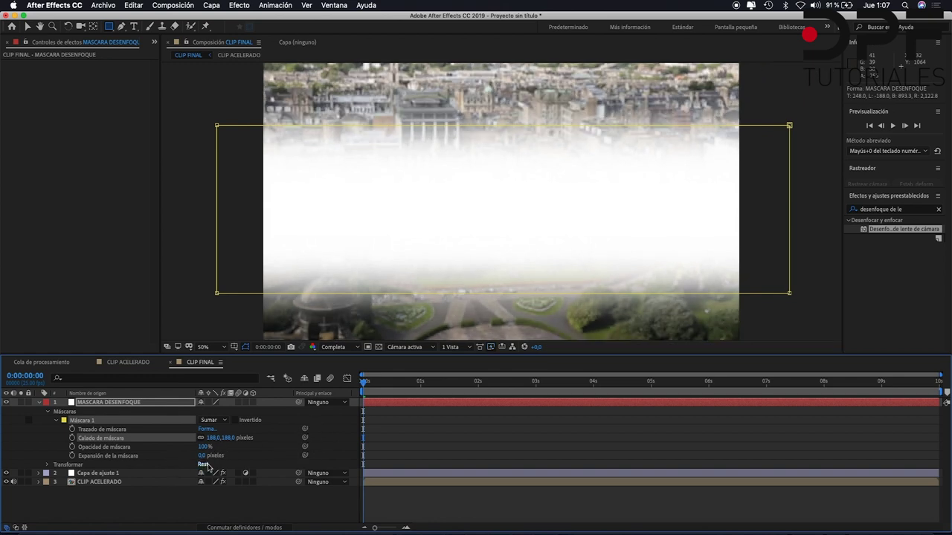
click(236, 421)
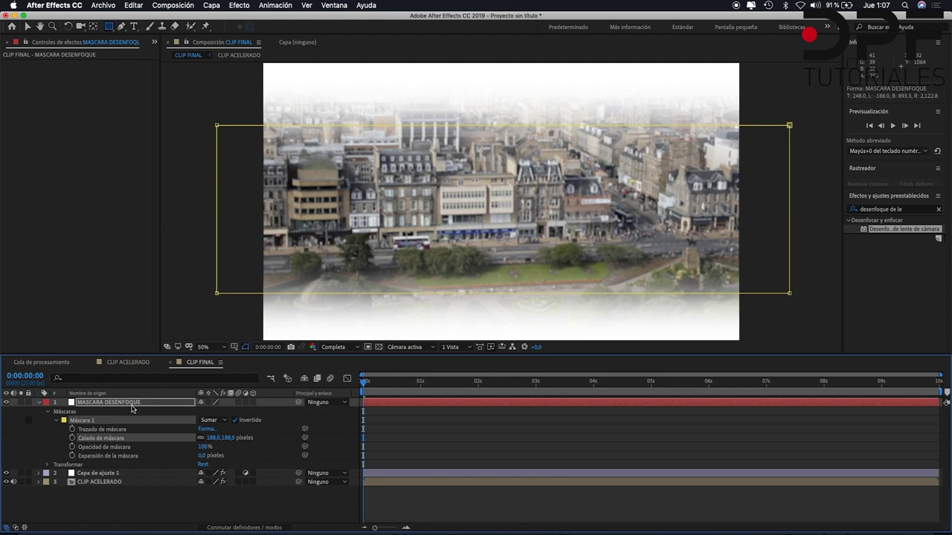
- Precompose MASCARA DESENFOQUE as MAPA DE DESENFOQUE, moving all attributes into the new composition
click(48, 412)
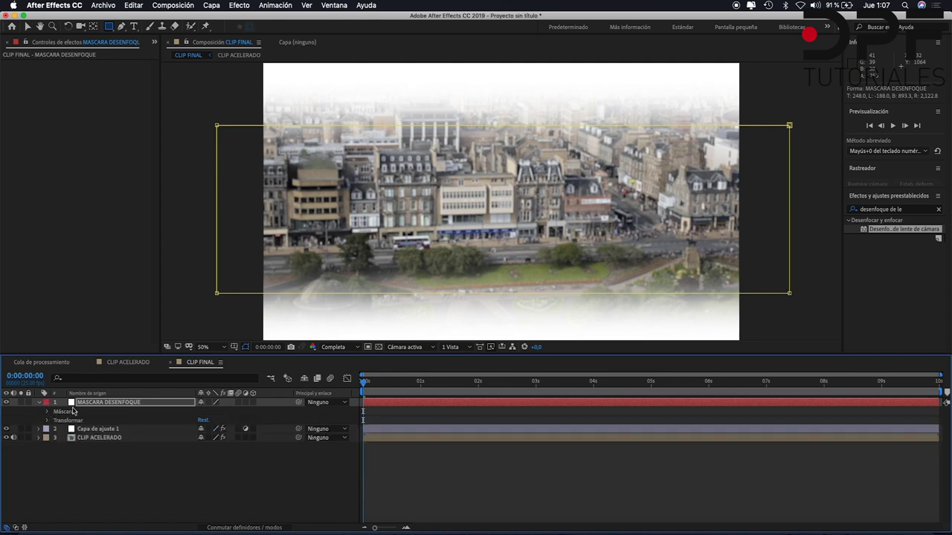
click(39, 403)
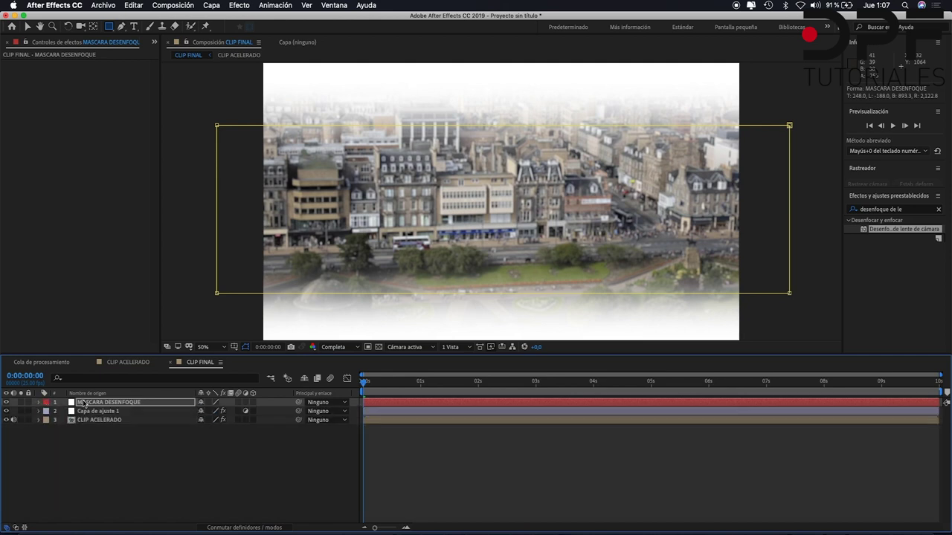
click(84, 404)
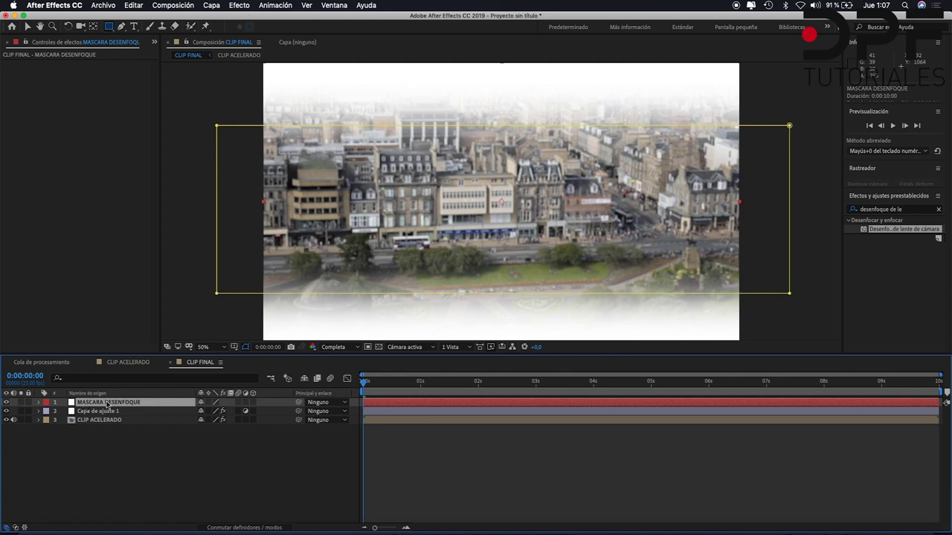
right_click(108, 405)
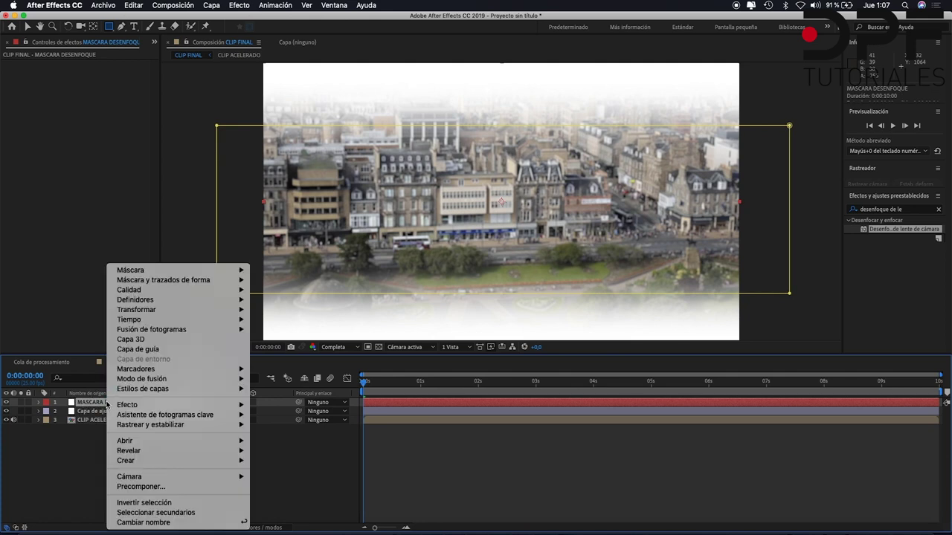
click(137, 487)
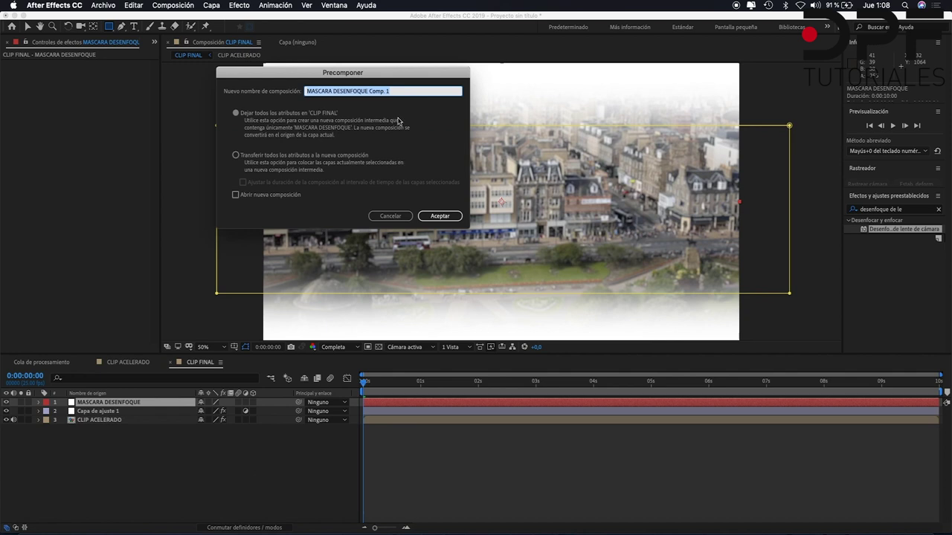
text(M)
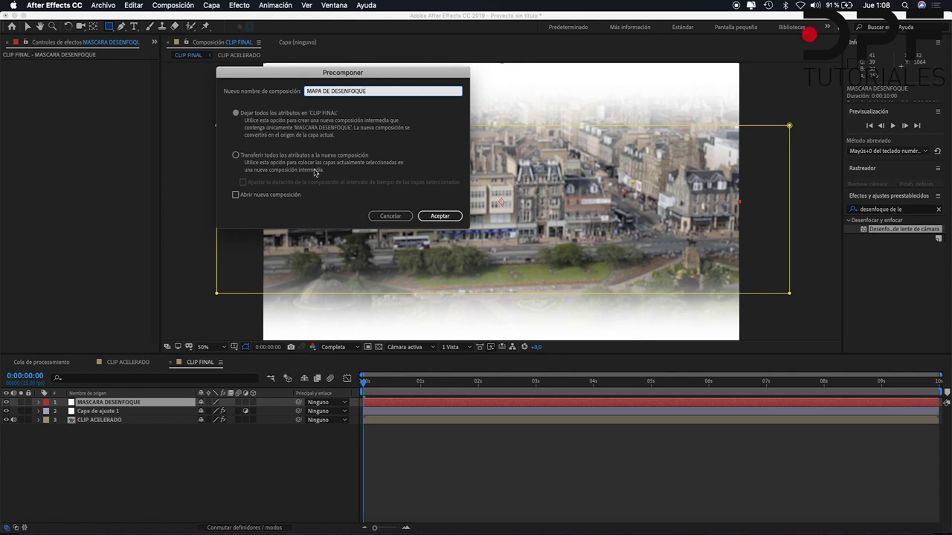
click(236, 155)
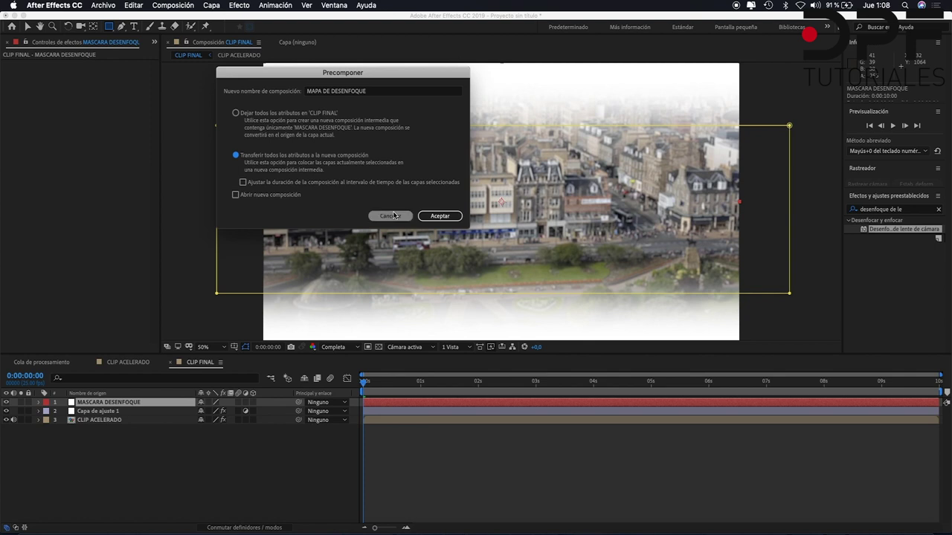
click(440, 216)
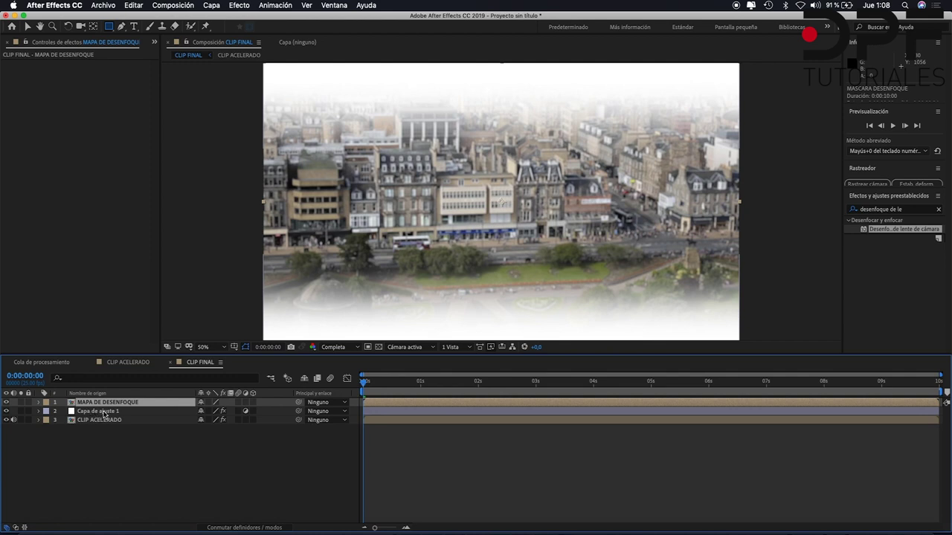
- Hide MAPA DE DESENFOQUE and set it as the blur map layer of the adjustment layer's lens blur
click(7, 404)
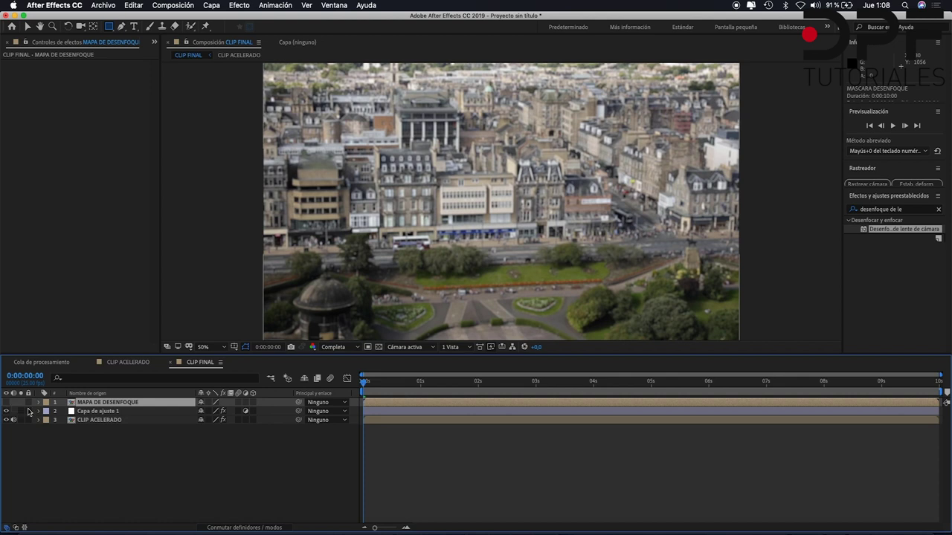
click(93, 413)
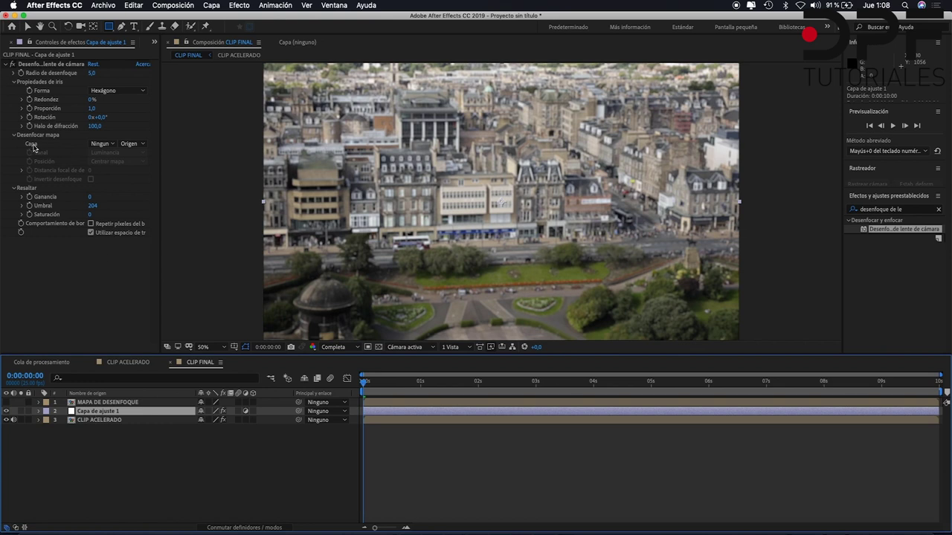
click(99, 144)
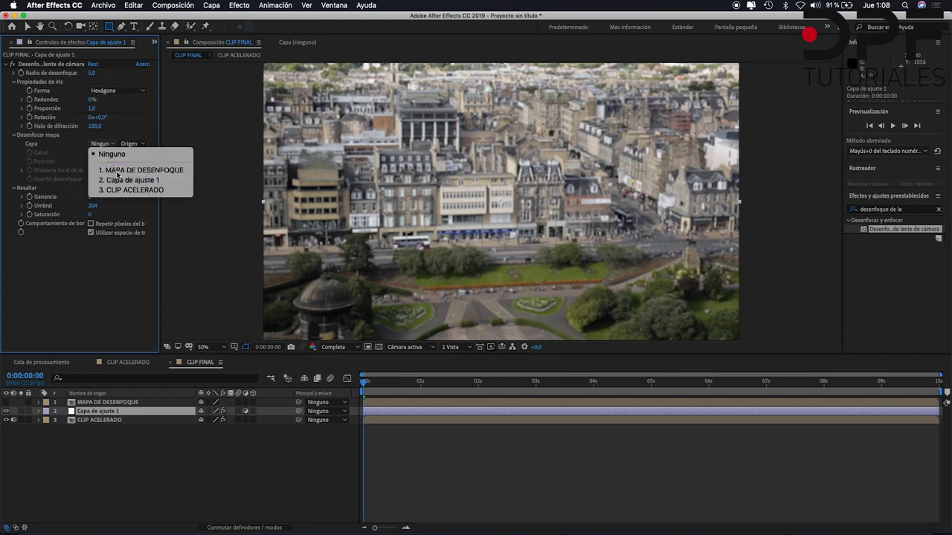
click(117, 171)
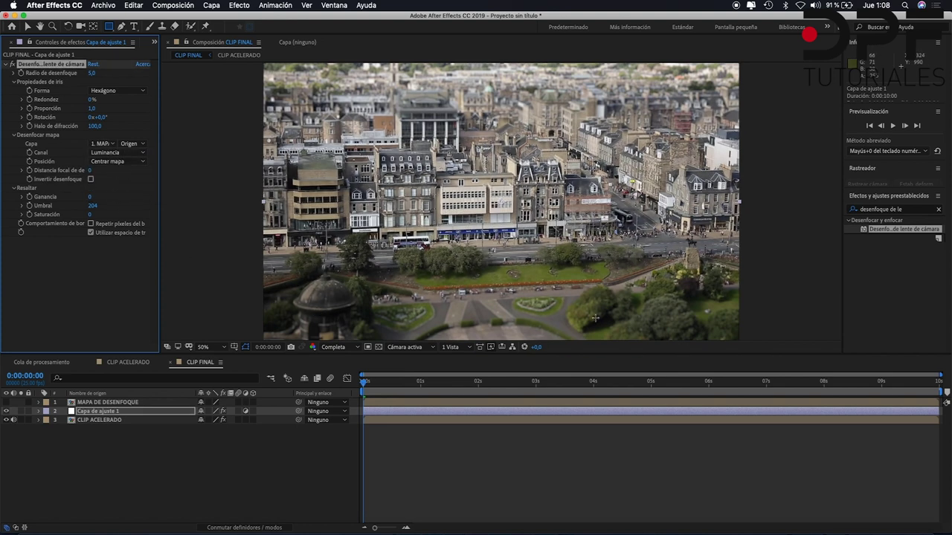
click(27, 27)
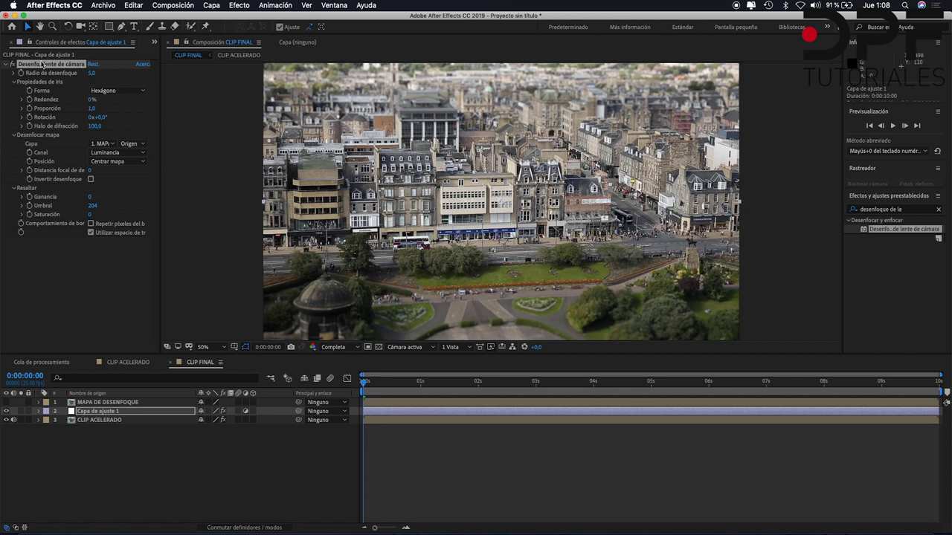
- Set lens blur radius 25, Decágono iris, diffraction fringe 50, and enable Repetir píxeles del borde
click(90, 73)
text(25)
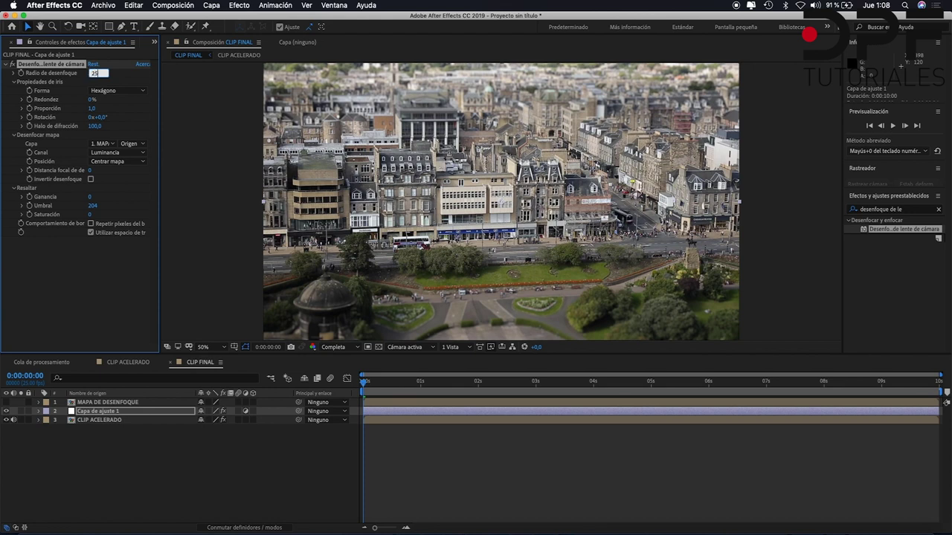
key(Return)
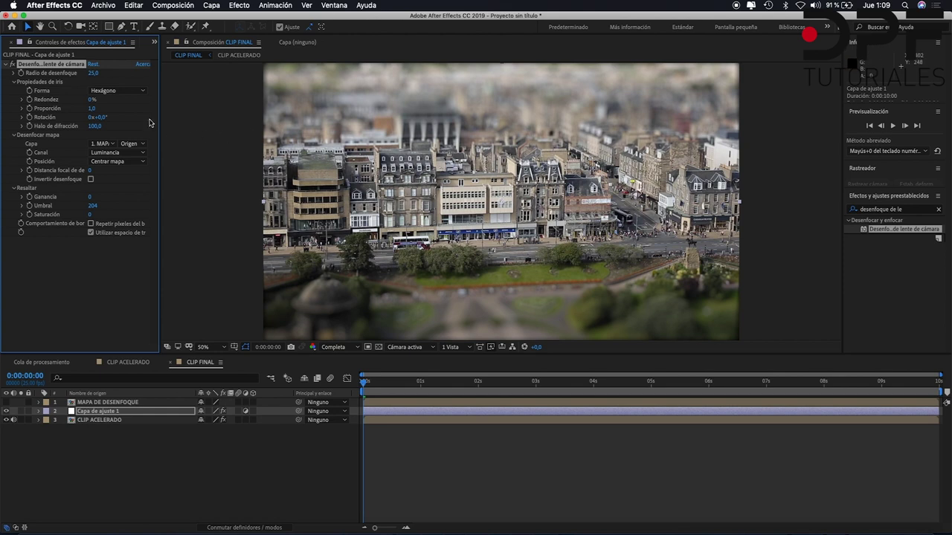
click(108, 91)
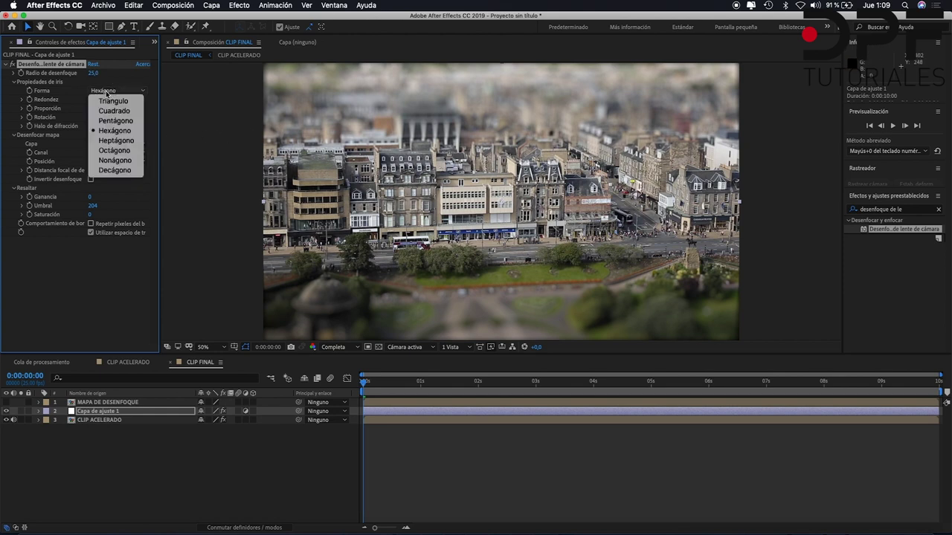
click(115, 171)
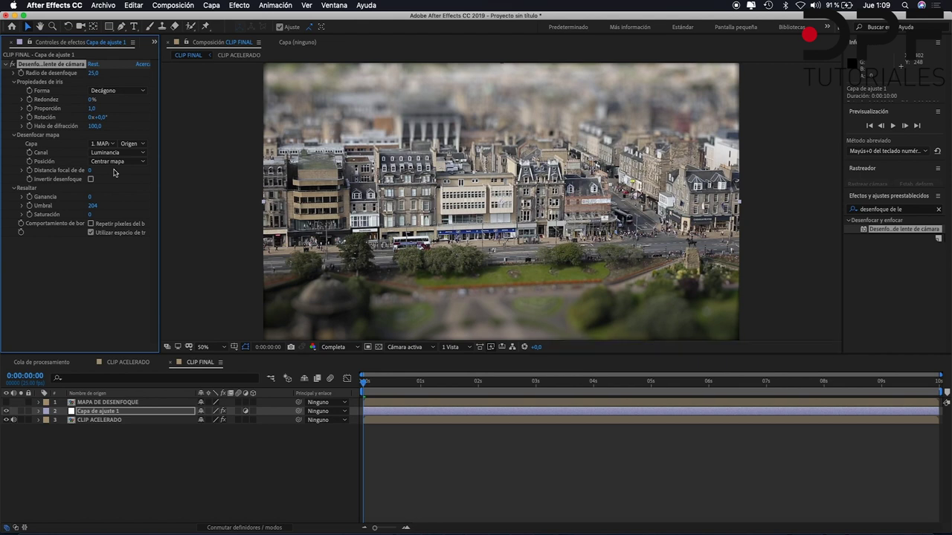
click(94, 126)
text(50)
key(Return)
drag(159, 223, 179, 223)
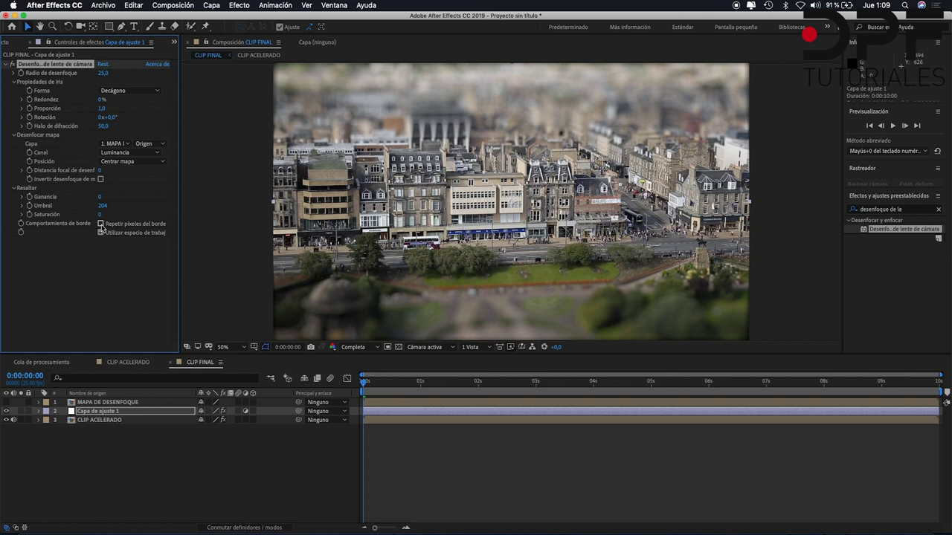
click(101, 232)
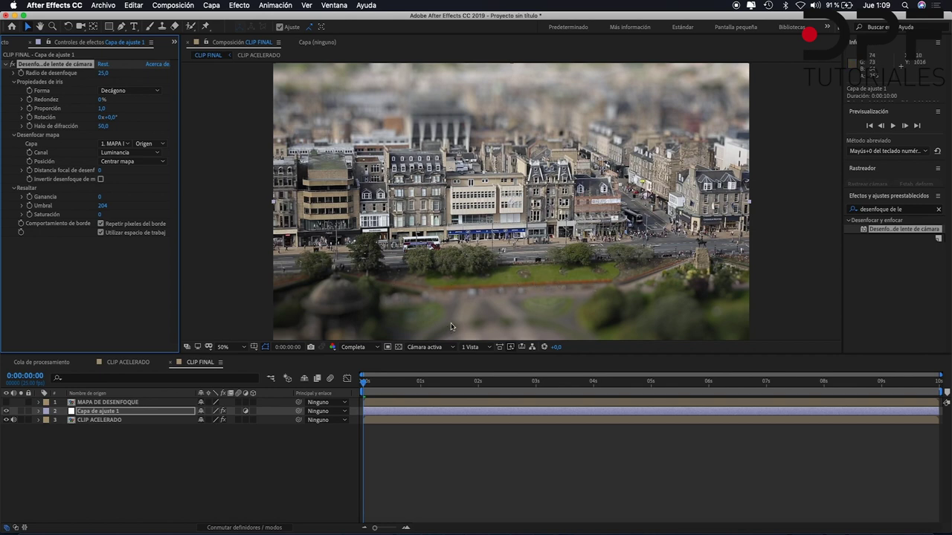
- Inside MAPA DE DESENFOQUE, move the MASCARA DESENFOQUE mask corners to level its top and bottom edges
double_click(89, 402)
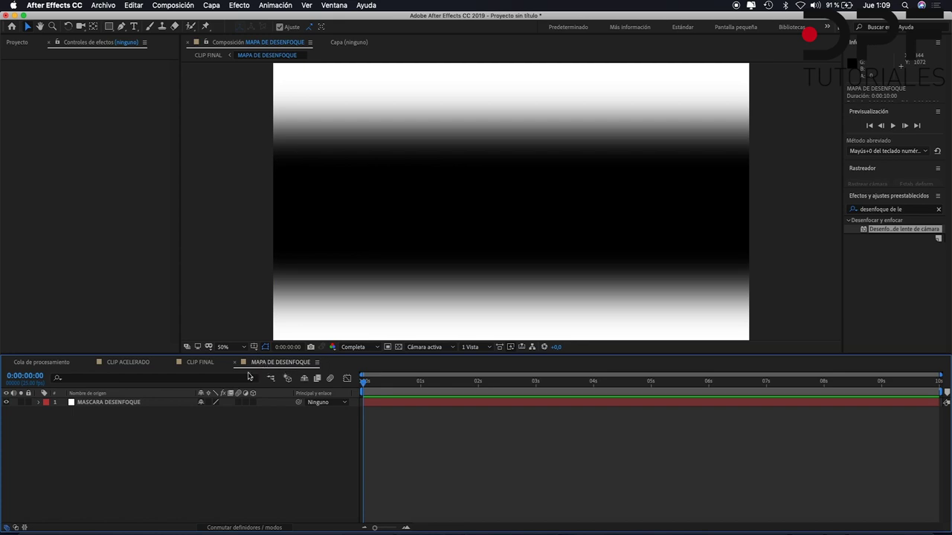
click(132, 404)
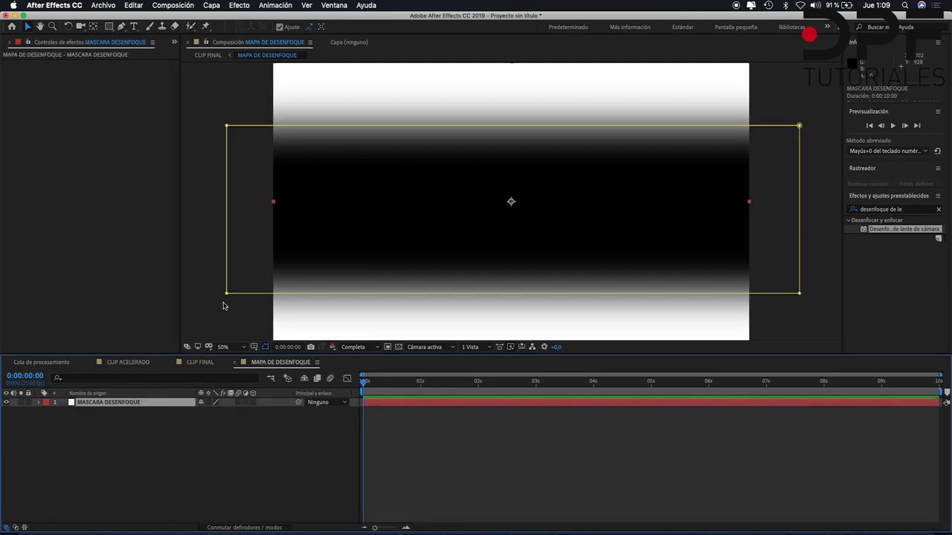
drag(227, 294, 226, 316)
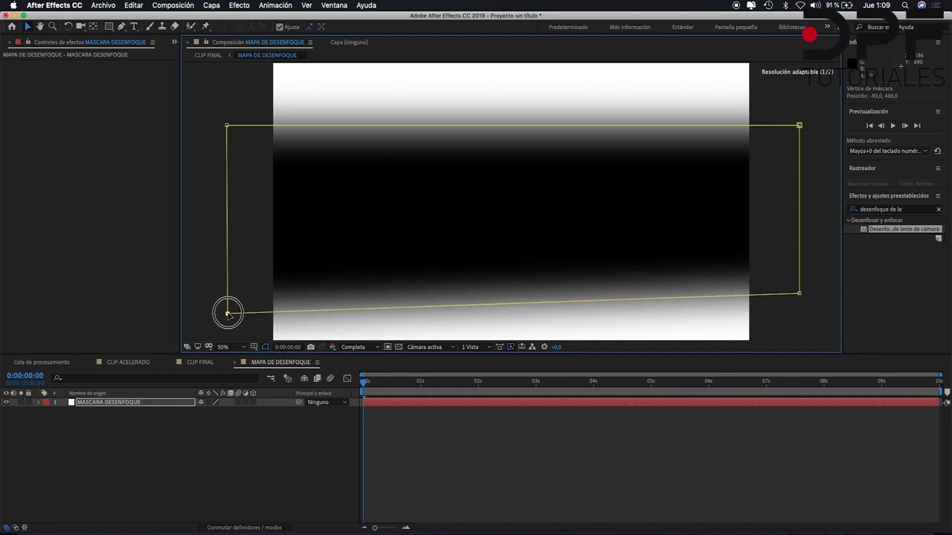
click(799, 294)
drag(799, 296, 798, 318)
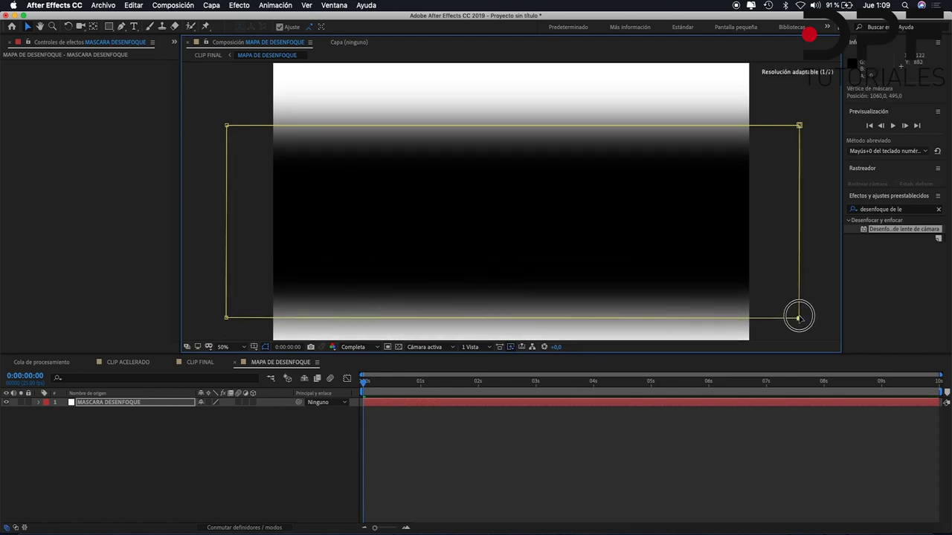
drag(229, 128, 230, 133)
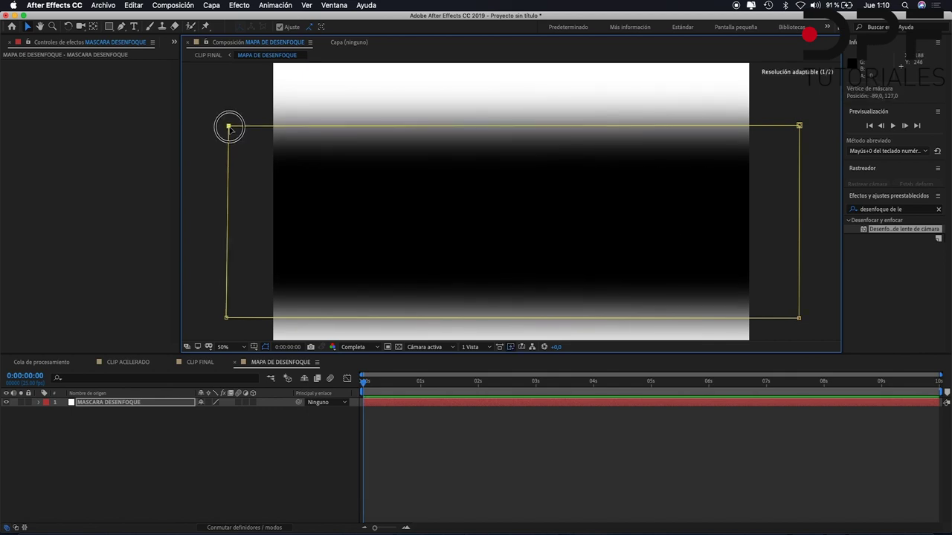
drag(799, 127, 798, 133)
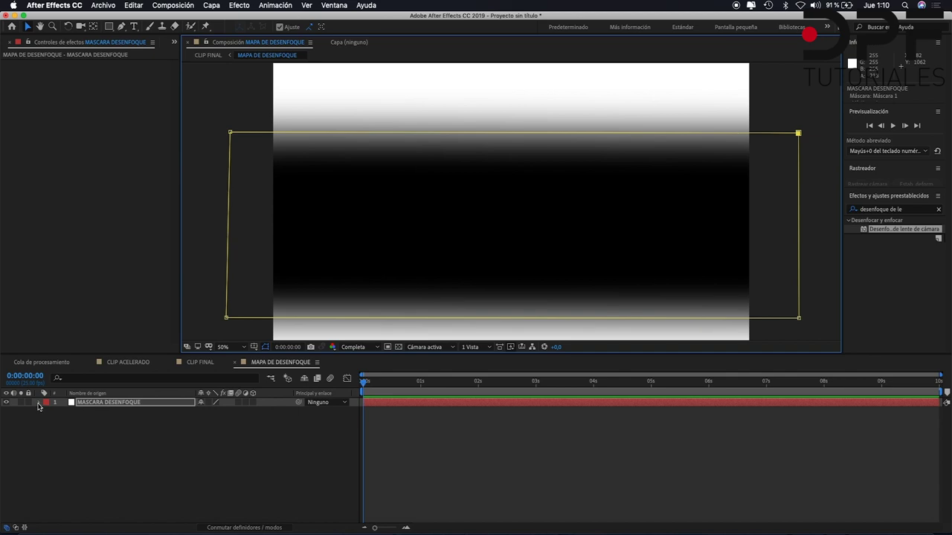
- Feather Máscara 1 to 211 pixels and return to the CLIP FINAL composition
click(39, 403)
click(55, 421)
drag(211, 438, 224, 439)
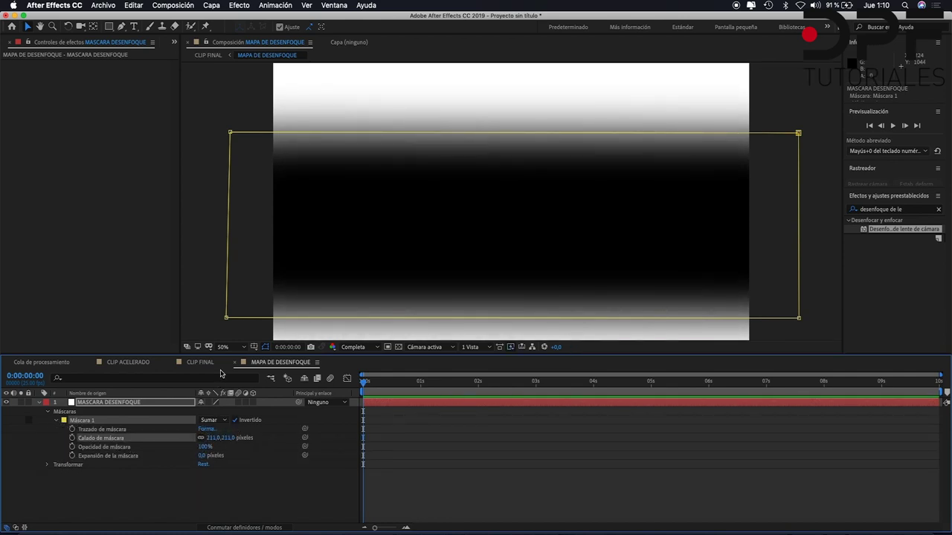
click(199, 362)
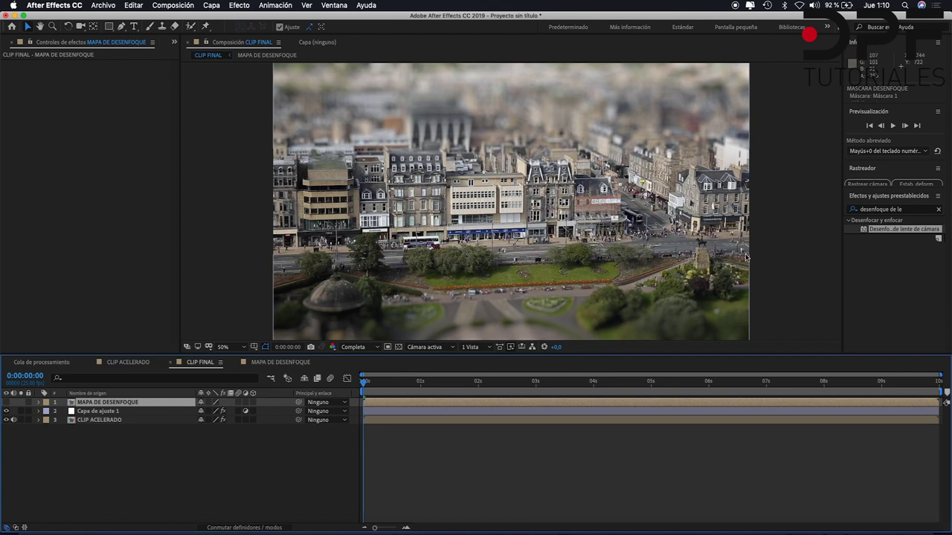
- Apply Tono/Saturación from an effect search for 'satur' to CLIP ACELERADO, with Saturación maestra 49
click(938, 210)
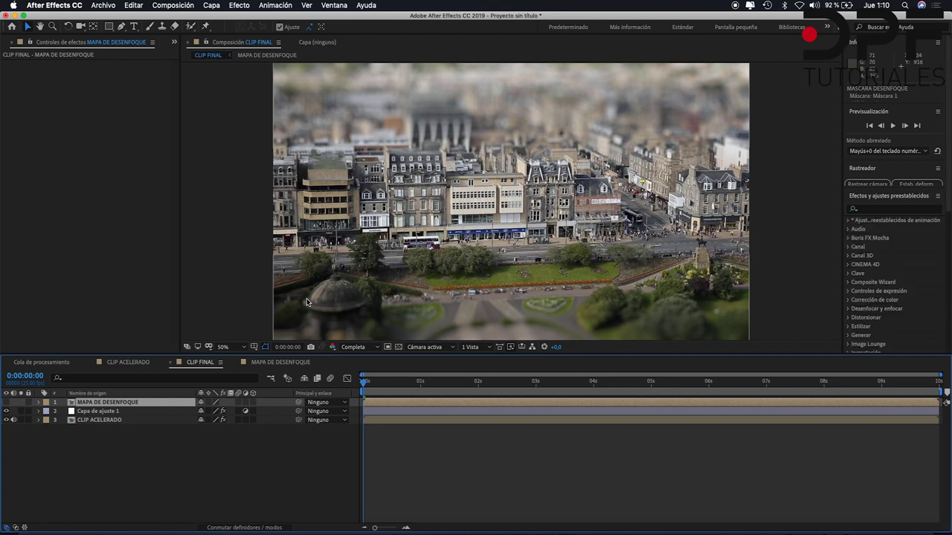
click(101, 421)
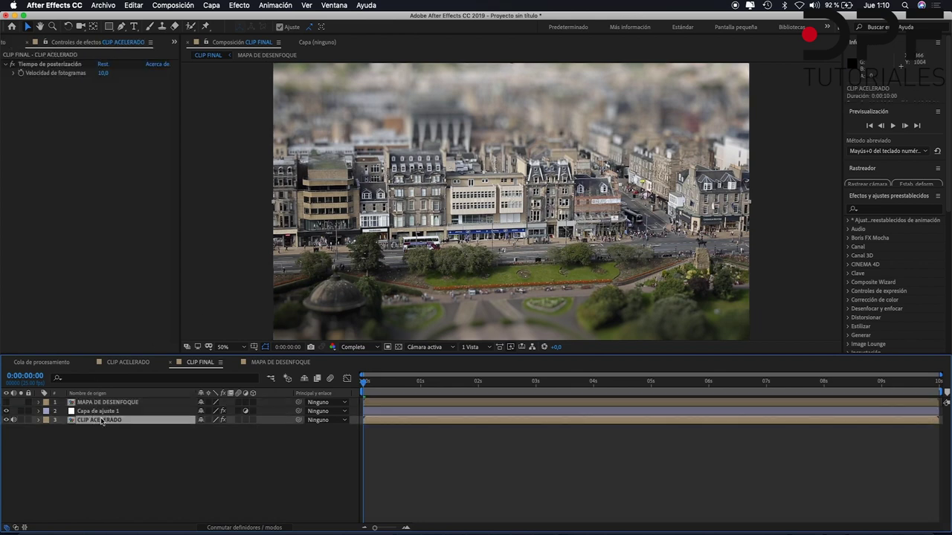
click(866, 209)
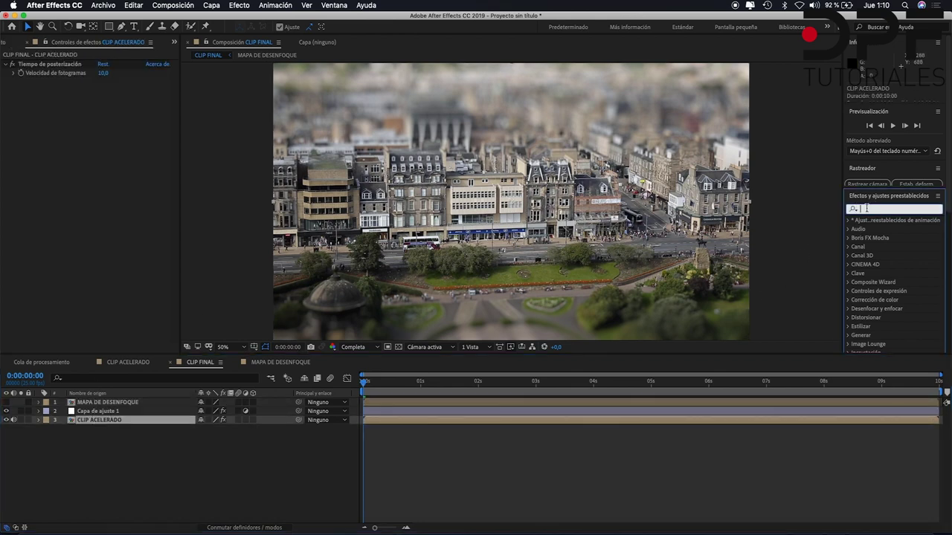
text(satyr)
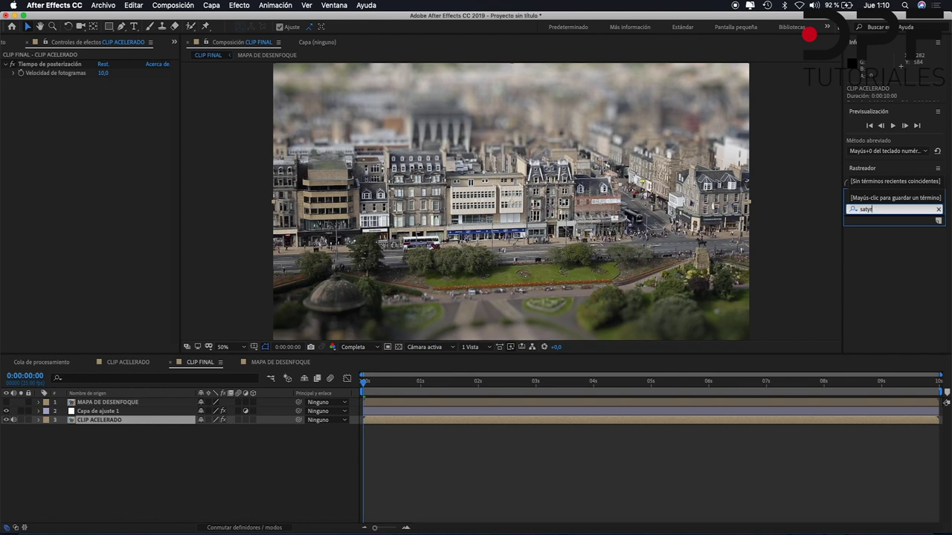
key(BackSpace)
text(ur)
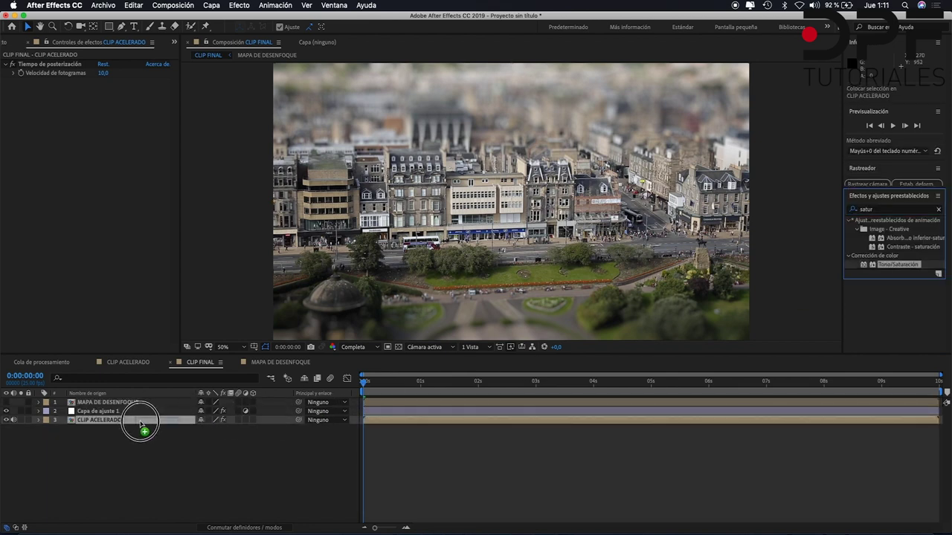
drag(886, 265, 141, 421)
mouse_move(93, 177)
mouse_down()
mouse_move(135, 177)
mouse_move(127, 180)
mouse_up()
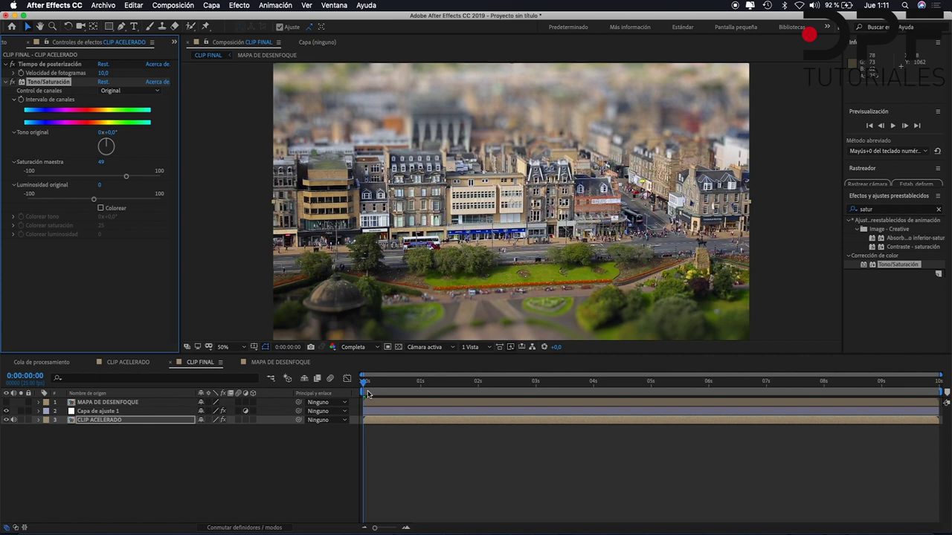
key(space)
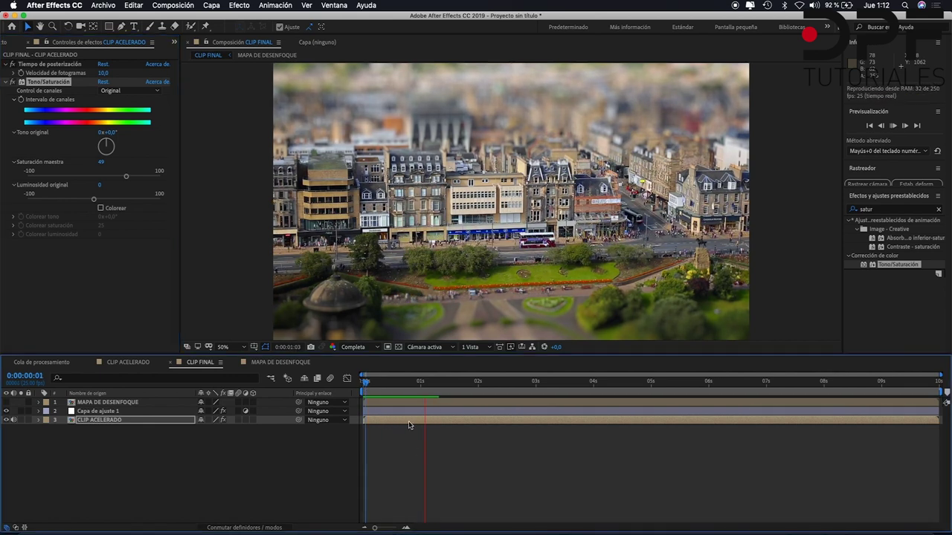
click(428, 382)
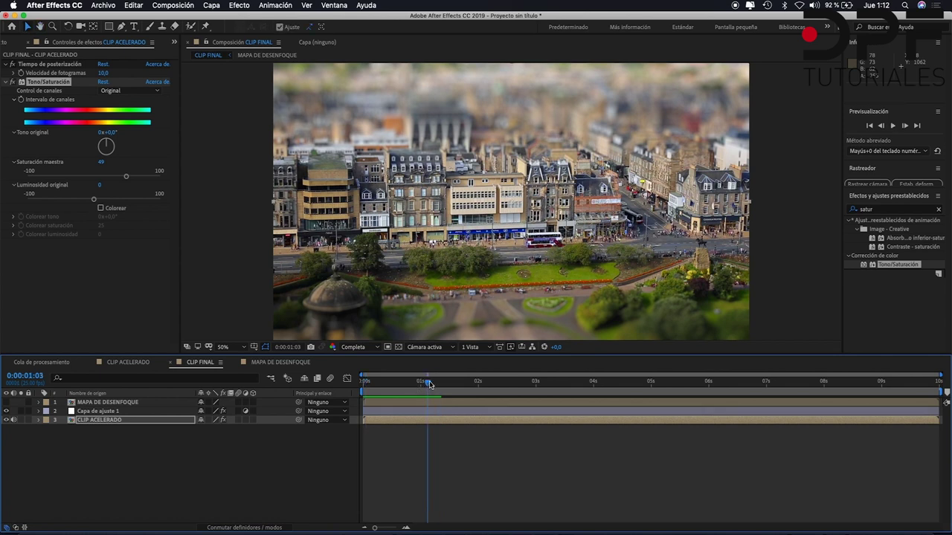
click(109, 26)
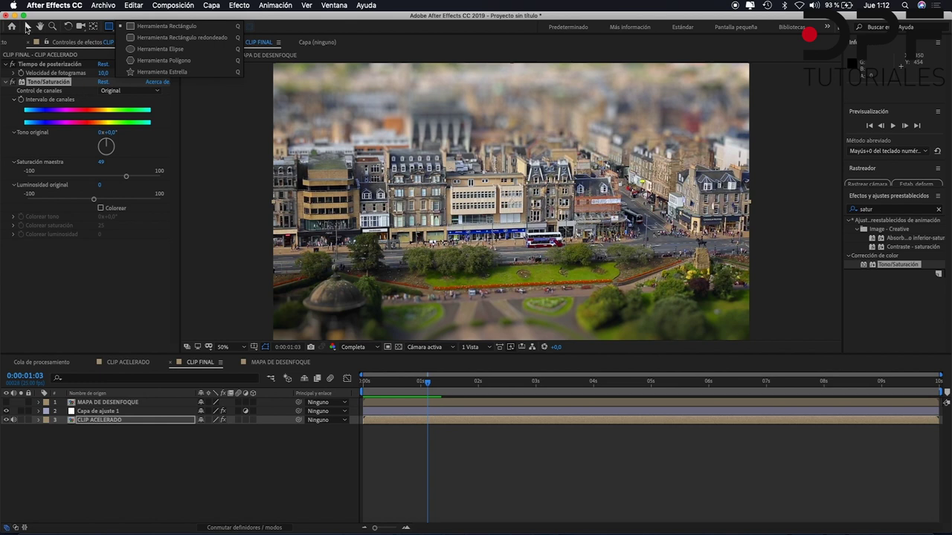
click(26, 28)
drag(429, 382, 431, 382)
key(space)
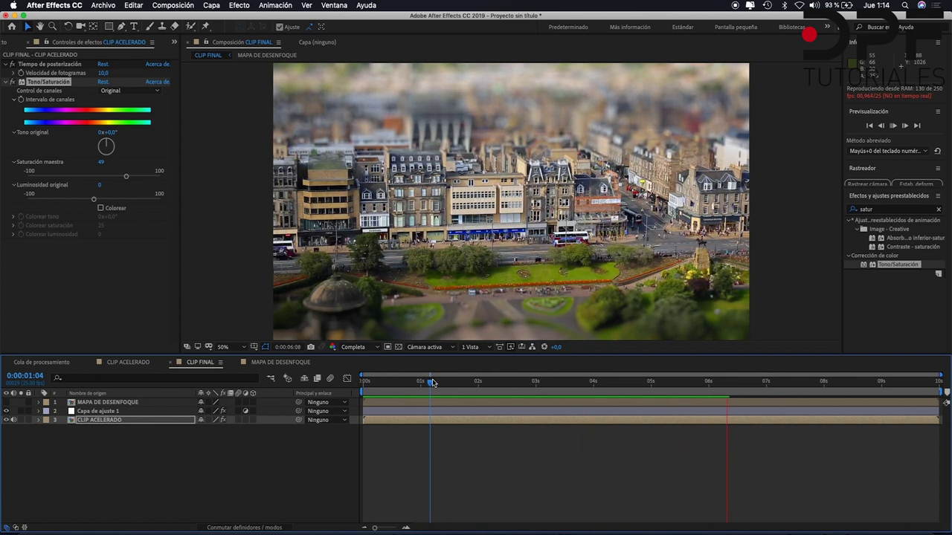
click(461, 411)
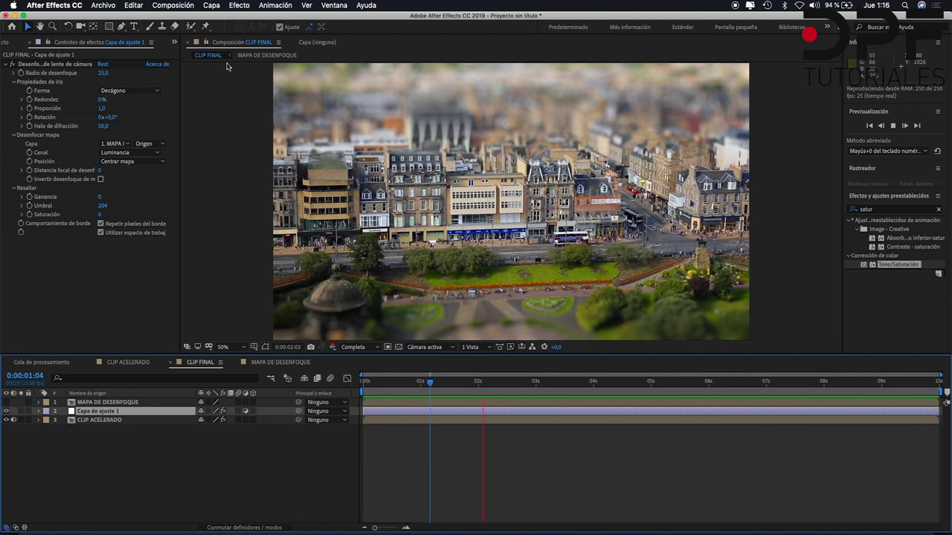
- Add CLIP FINAL to the render queue with QuickTime output using the Apple ProRes 422 HQ codec
click(178, 7)
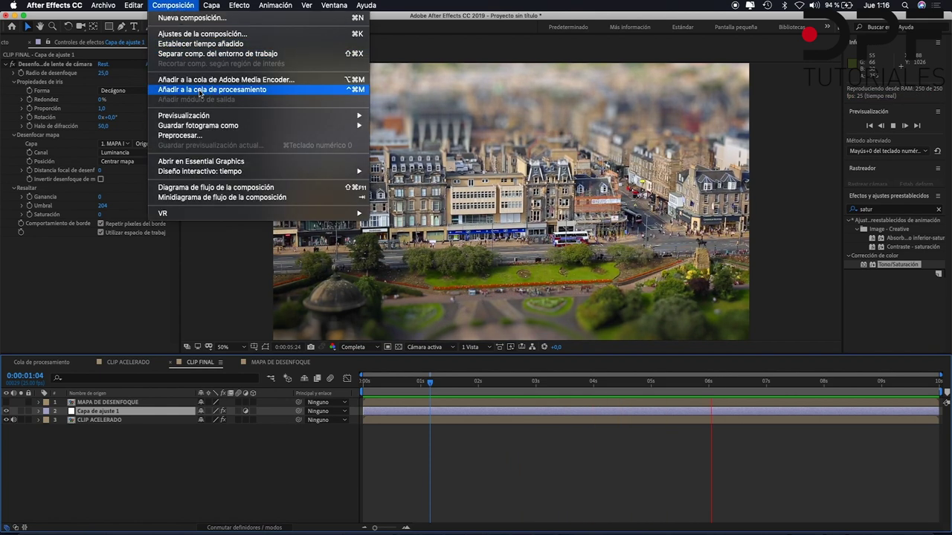
click(199, 90)
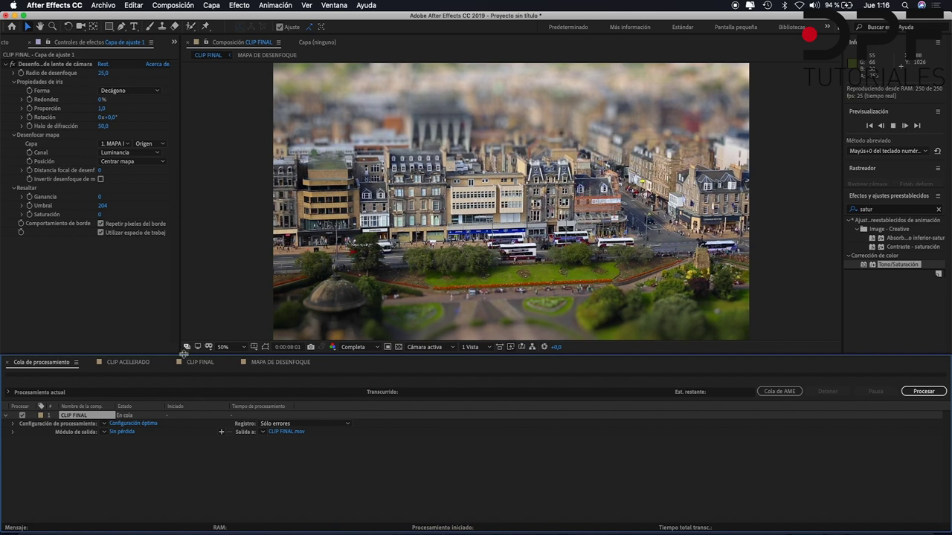
click(118, 432)
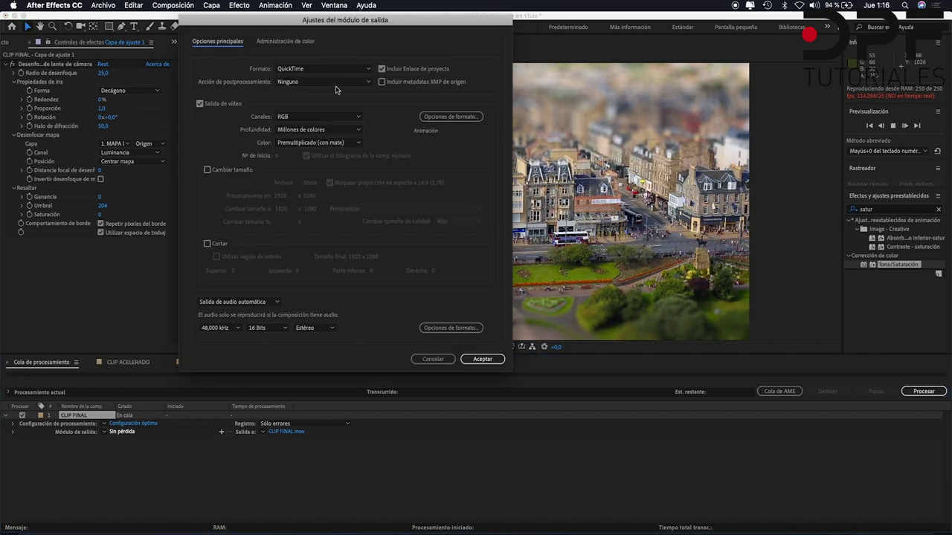
click(437, 117)
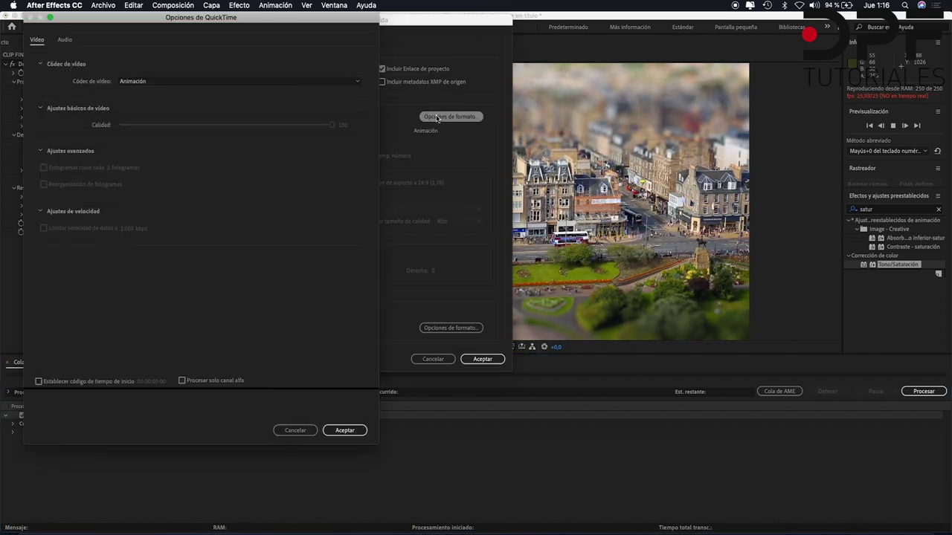
click(318, 83)
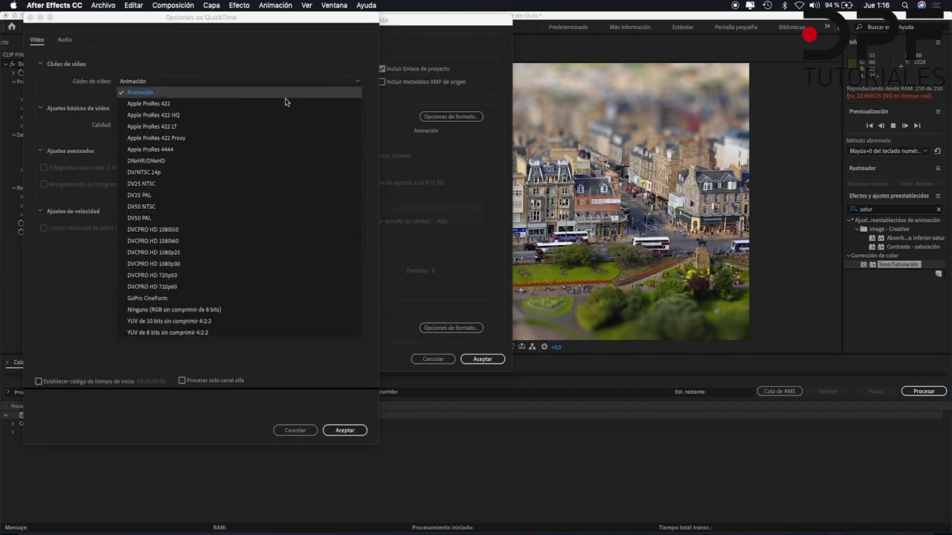
click(250, 117)
click(338, 431)
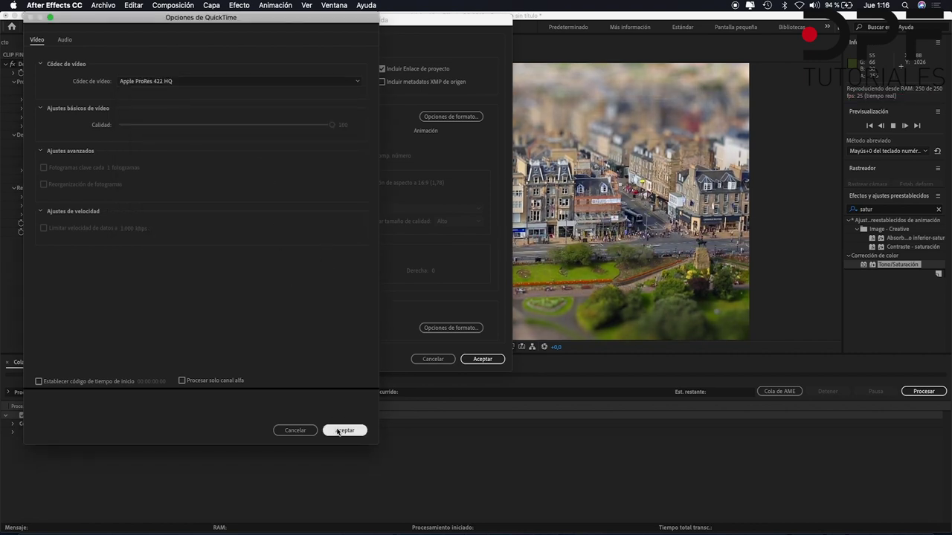
click(480, 360)
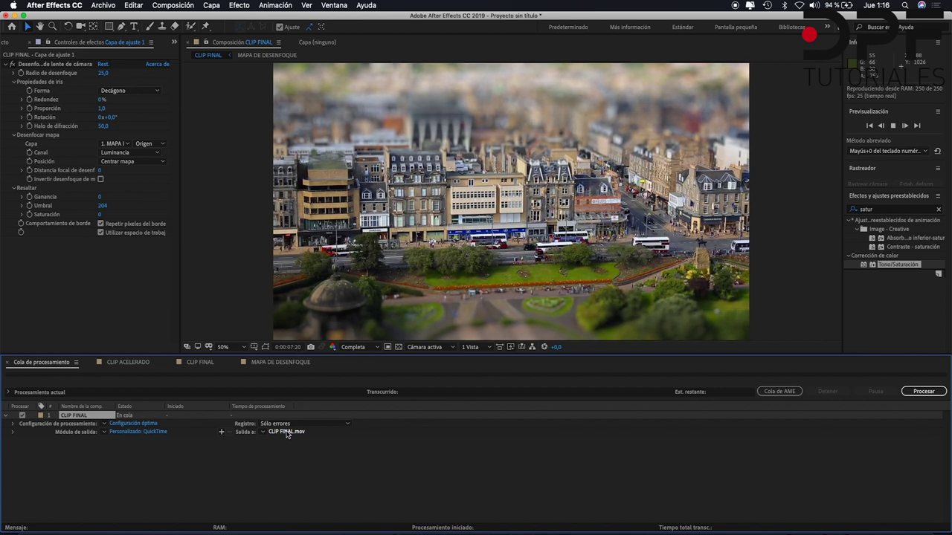
- Save the render output as TILT SHIFT EDIMBURGO.mov on the Desktop and start processing
click(287, 432)
text(TILT SHIFT EDIMBURGO.mov)
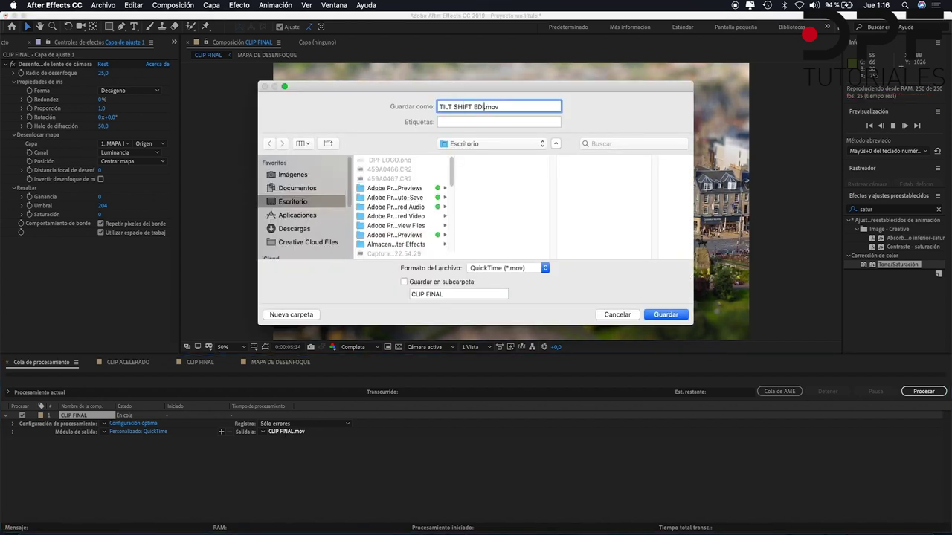
click(663, 314)
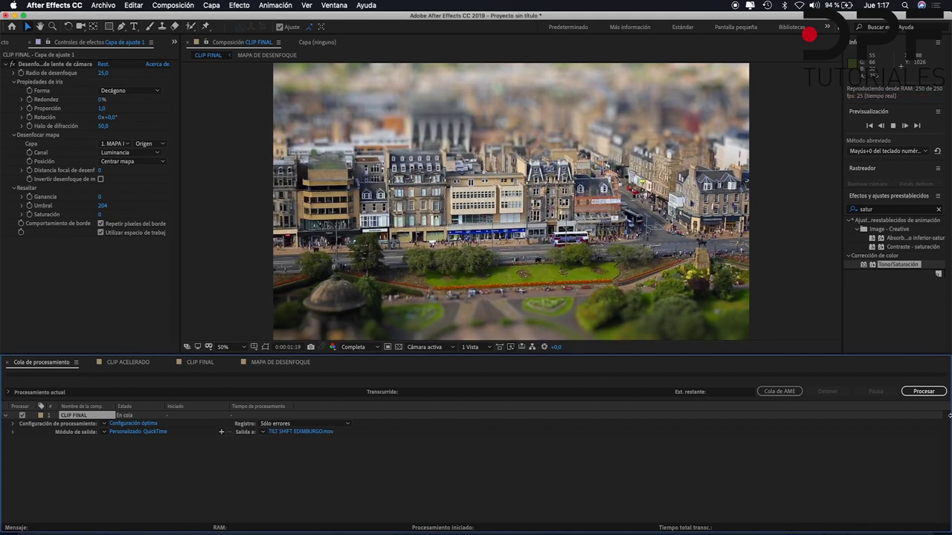
click(923, 392)
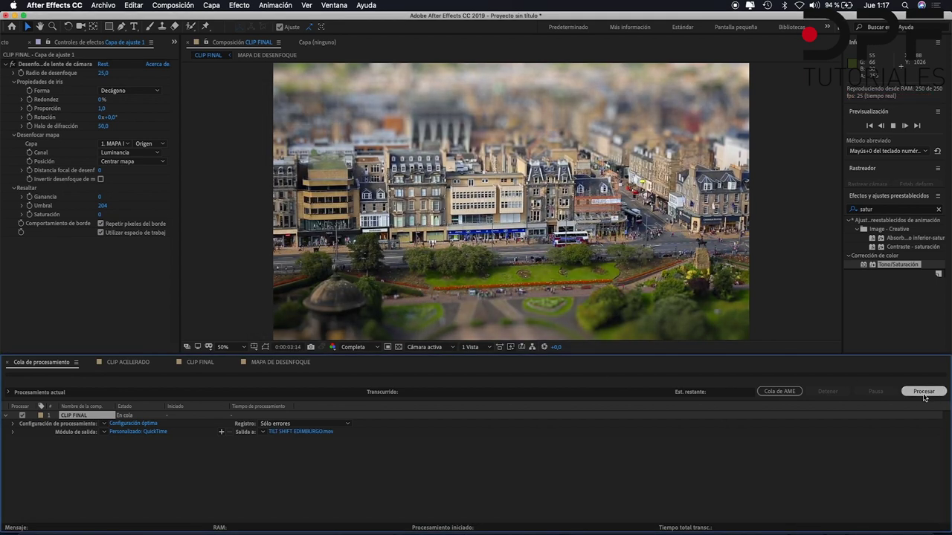